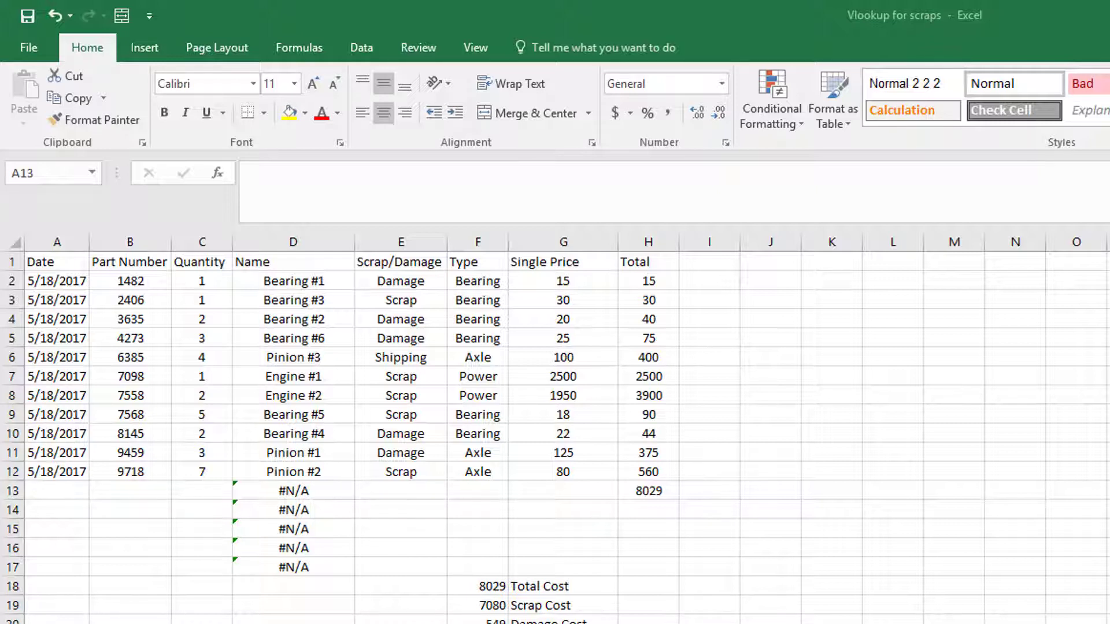
# Highlight the part numbers and looked-up Name and Type values, then the Numbers sheet's parts table
pyautogui.moveTo(118, 277); pyautogui.dragTo(139, 471)
pyautogui.moveTo(307, 283); pyautogui.dragTo(294, 472)
pyautogui.moveTo(477, 282); pyautogui.dragTo(483, 466)
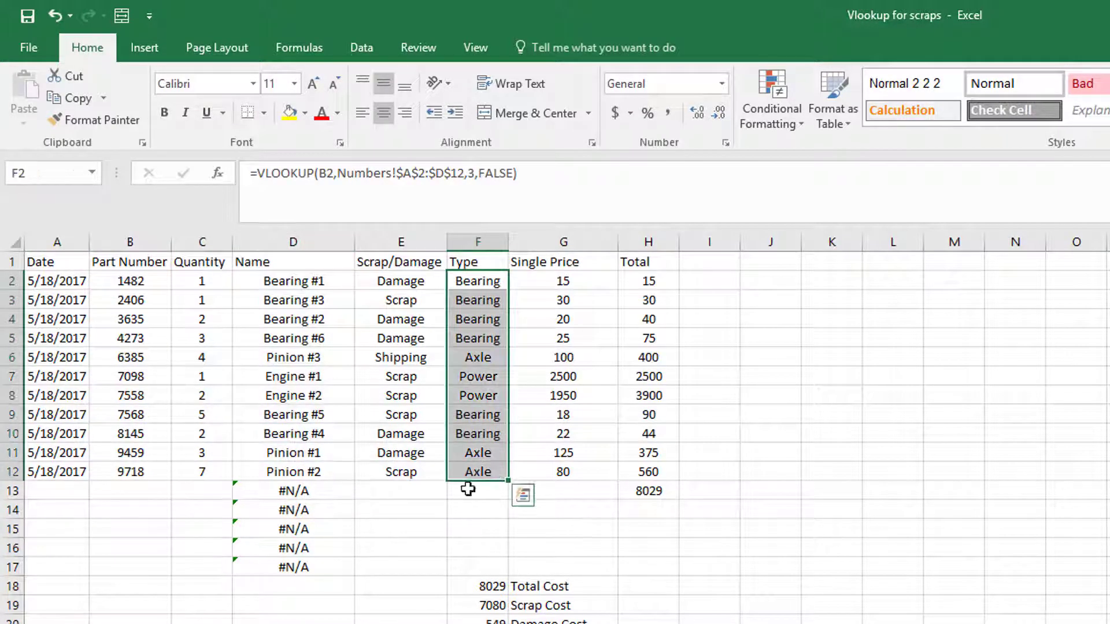
pyautogui.hotkey('ctrl', 'pagedown')
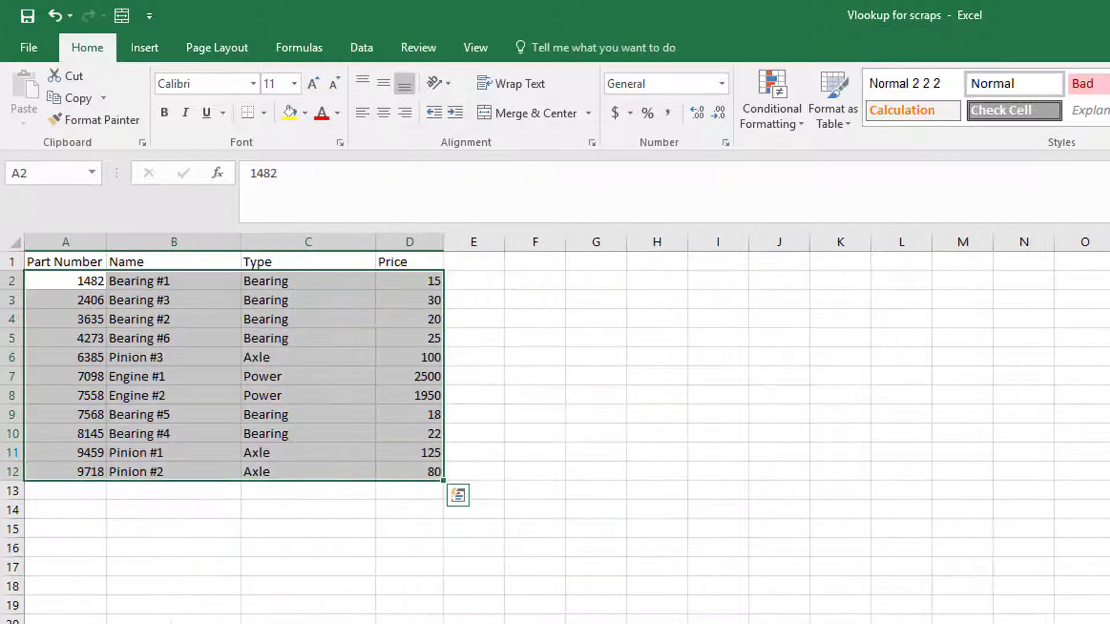
pyautogui.moveTo(79, 262); pyautogui.dragTo(439, 470)
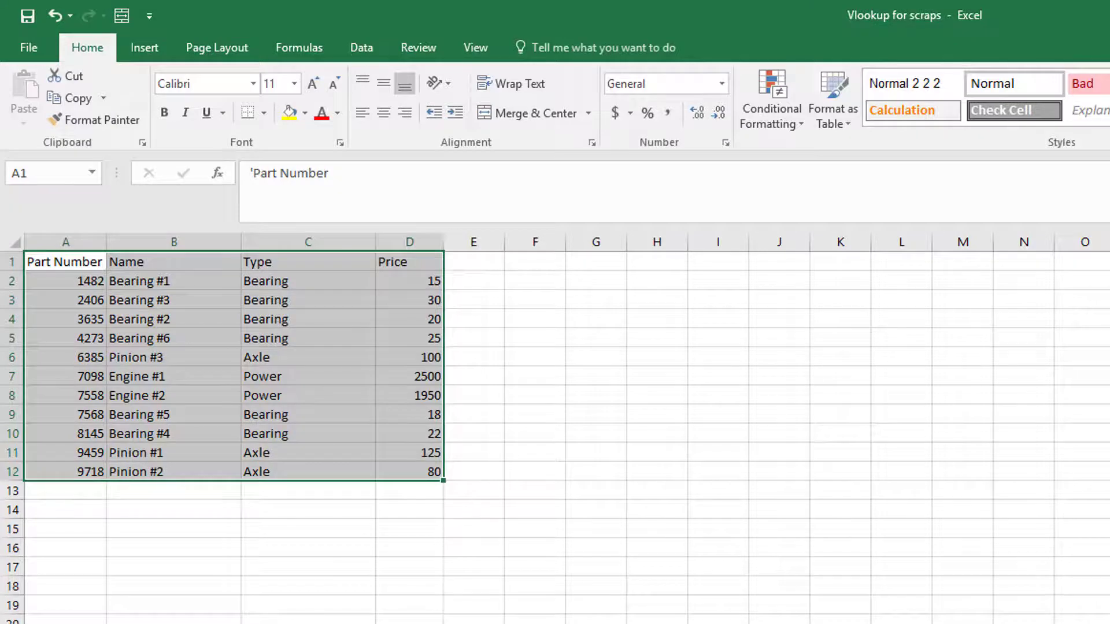
# On the scrap log, highlight the Date, Part Number and Quantity columns, starting at part 1482
pyautogui.hotkey('ctrl', 'pageup')
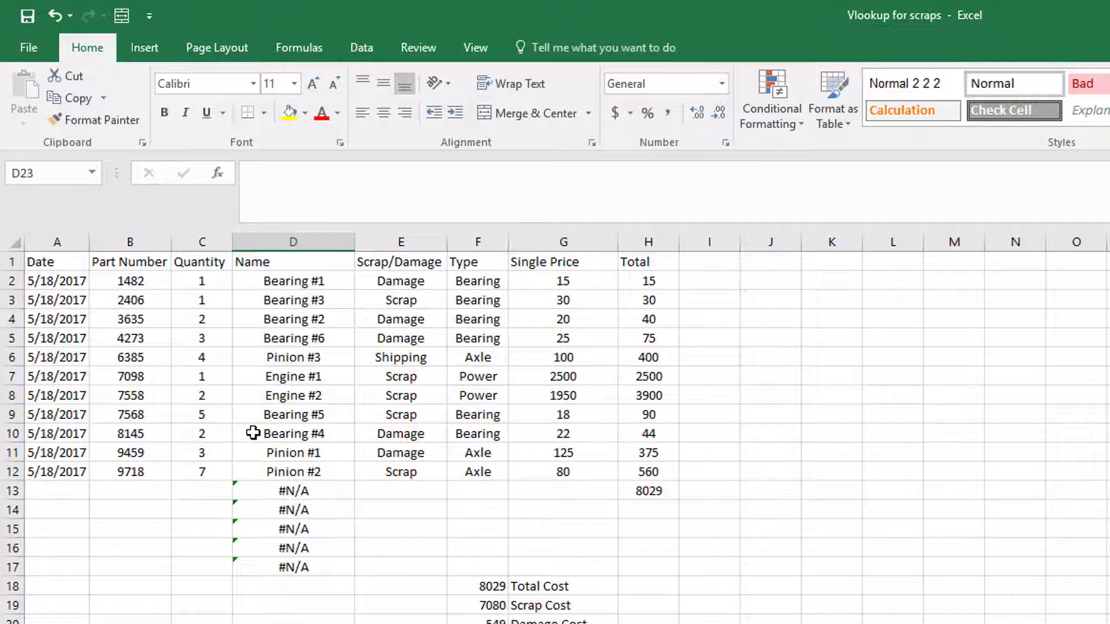
pyautogui.moveTo(61, 278); pyautogui.dragTo(72, 471)
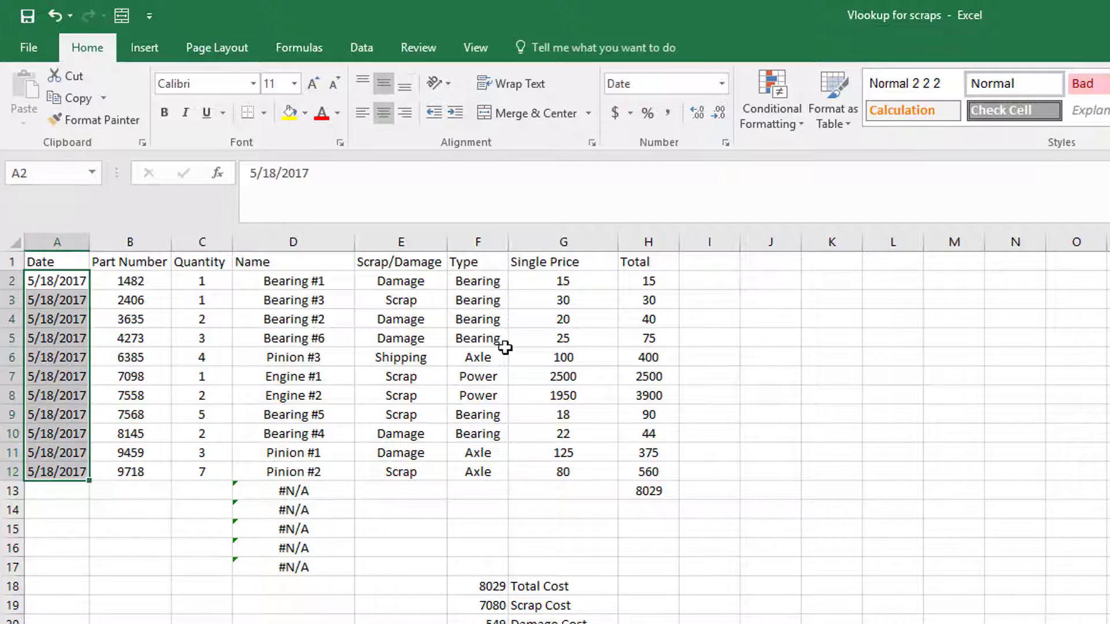
pyautogui.click(130, 585)
pyautogui.moveTo(156, 284); pyautogui.dragTo(151, 492)
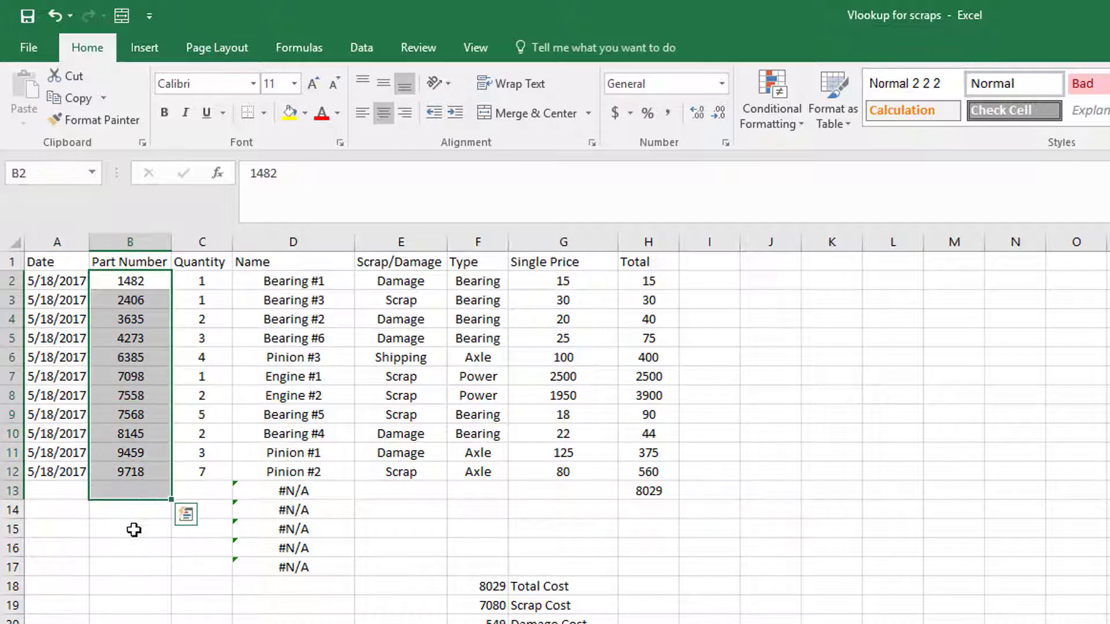
pyautogui.click(129, 584)
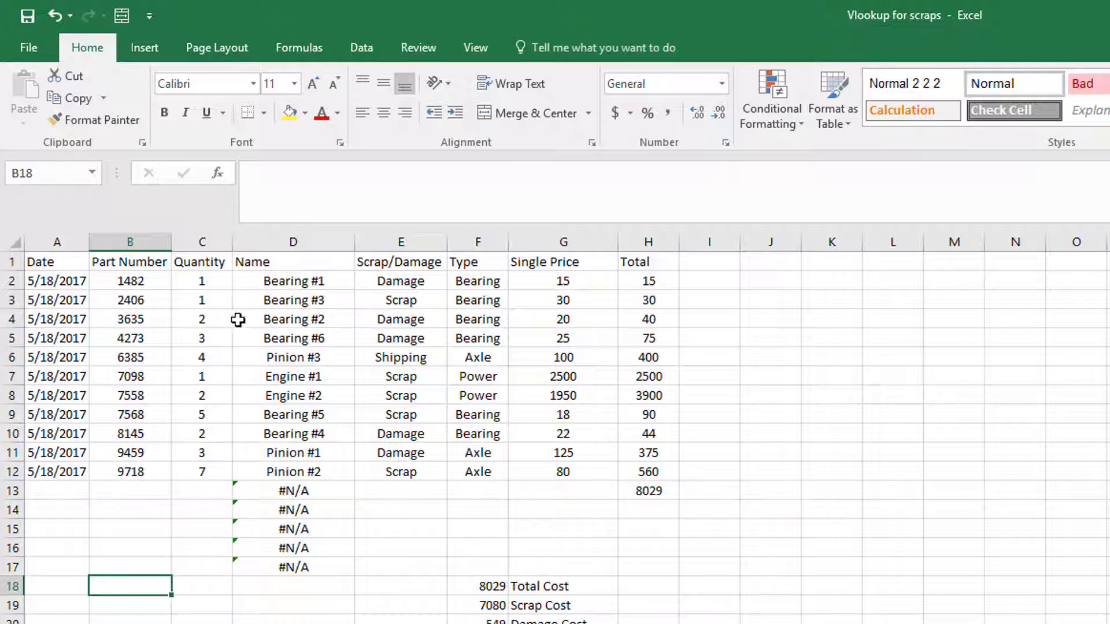
pyautogui.click(157, 287)
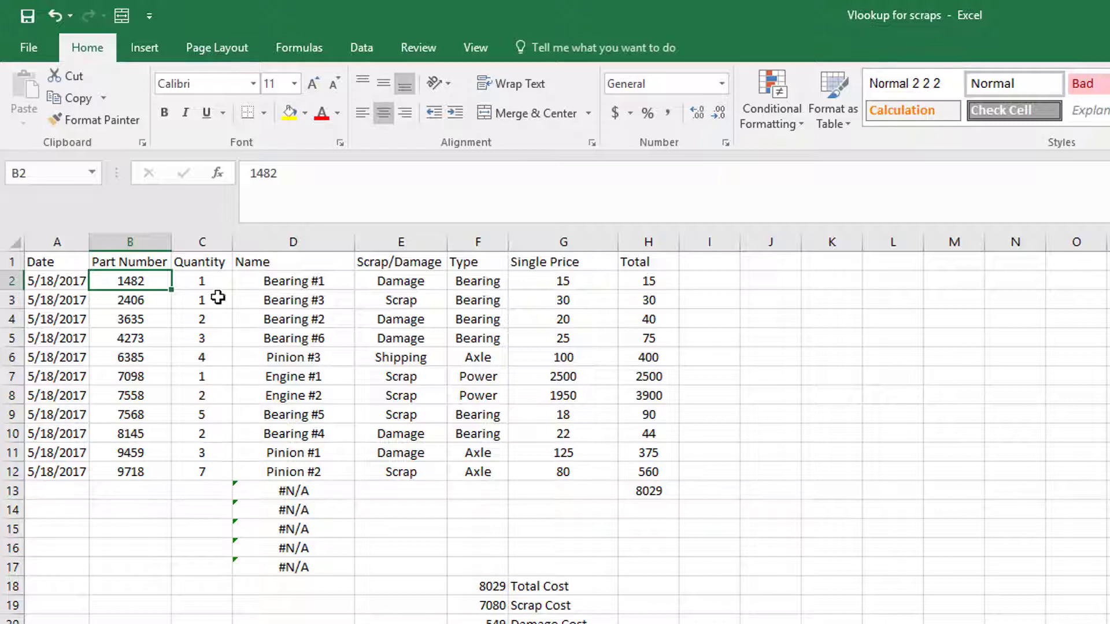
pyautogui.moveTo(223, 282); pyautogui.dragTo(217, 477)
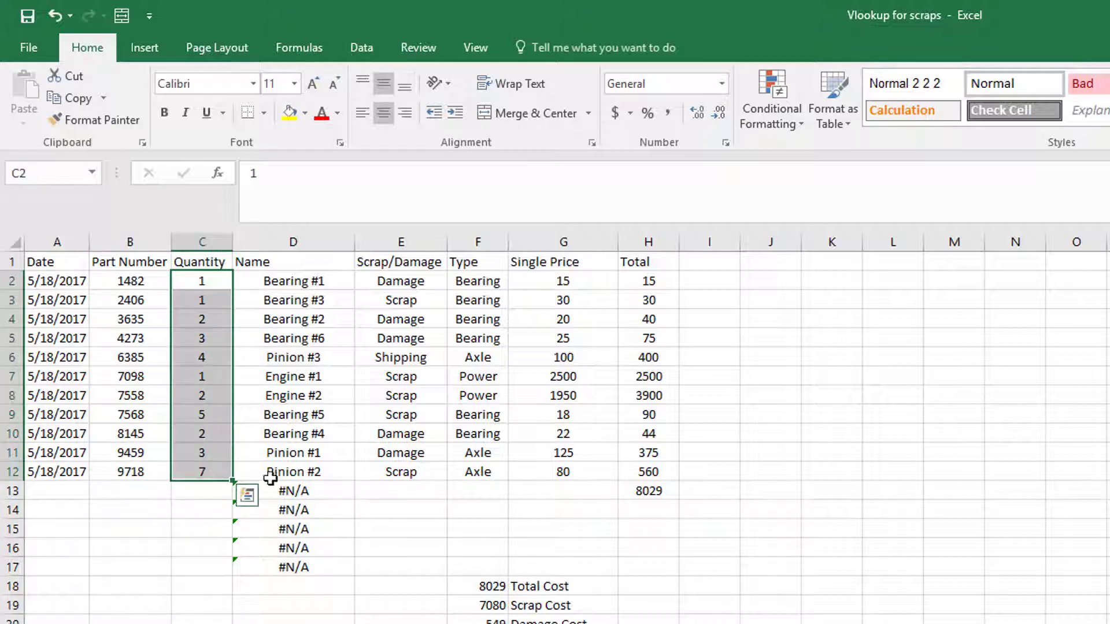
pyautogui.click(404, 543)
# Highlight the Name, Type and Single Price columns of the scrap log
pyautogui.moveTo(317, 281); pyautogui.dragTo(317, 479)
pyautogui.moveTo(482, 283); pyautogui.dragTo(490, 471)
pyautogui.moveTo(595, 286); pyautogui.dragTo(577, 478)
pyautogui.click(427, 528)
# Walk through D2's VLOOKUP arguments: B2, the Numbers table, column index and FALSE, keeping Bearing #1
pyautogui.click(309, 280)
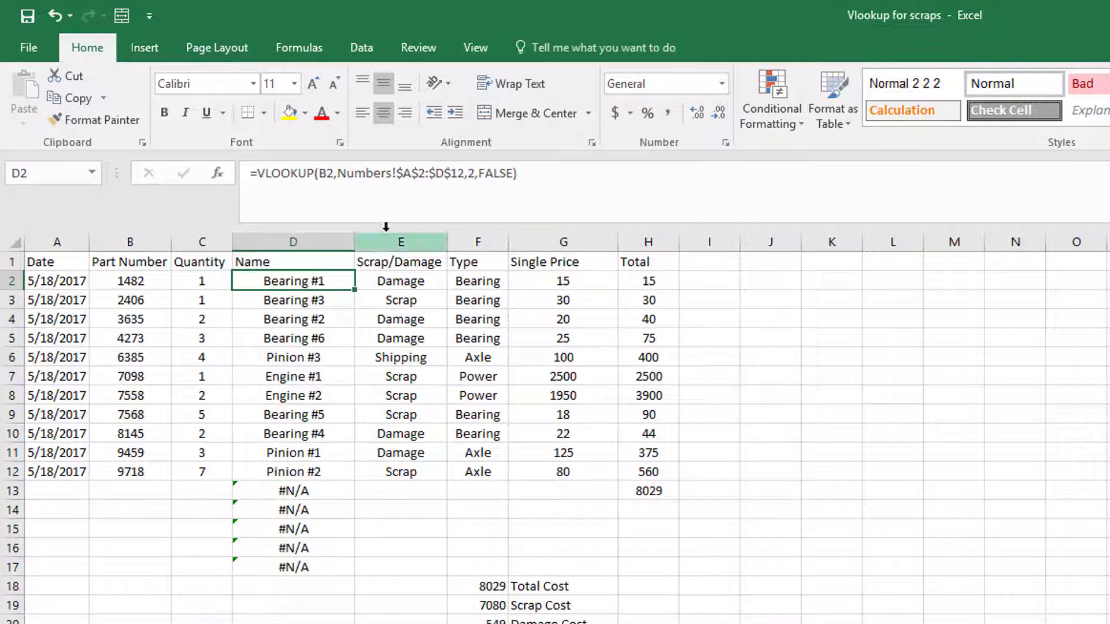
pyautogui.click(291, 186)
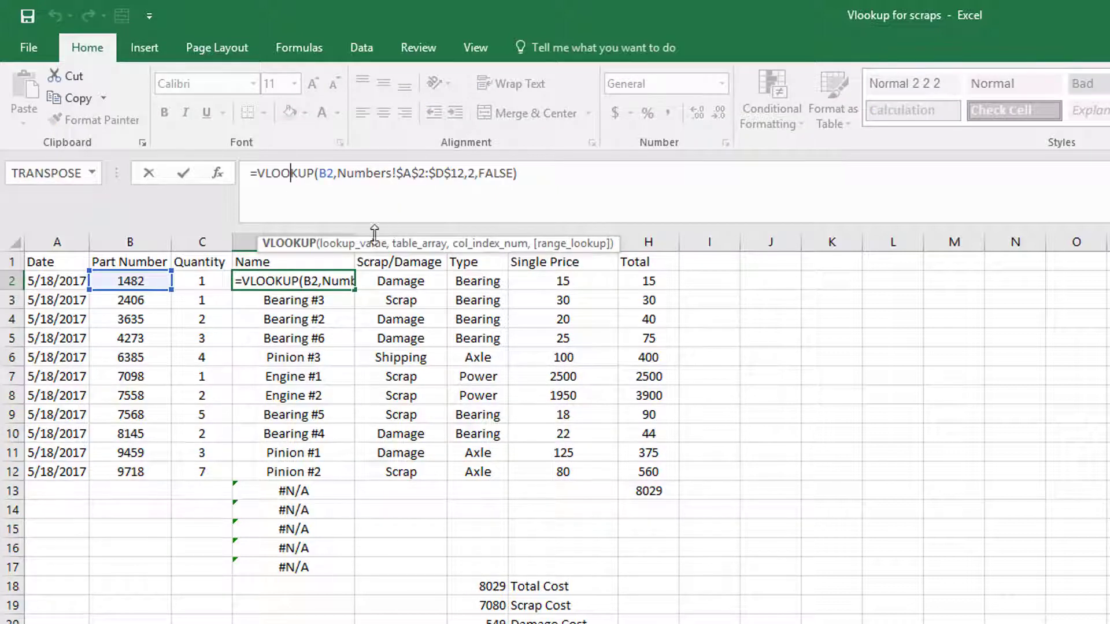
pyautogui.click(318, 172)
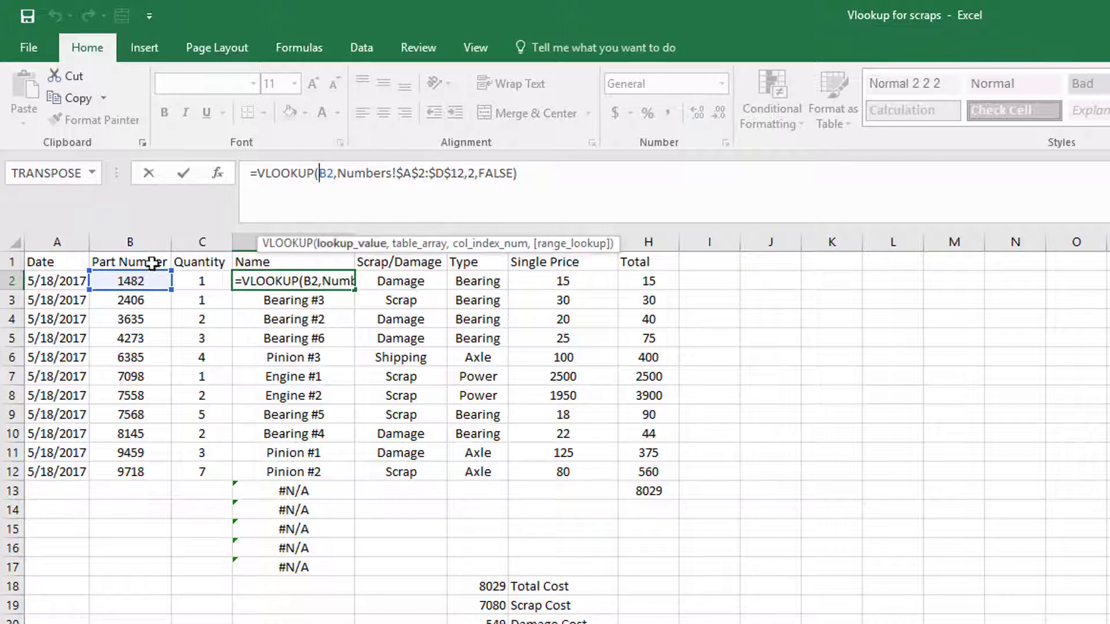
pyautogui.click(373, 174)
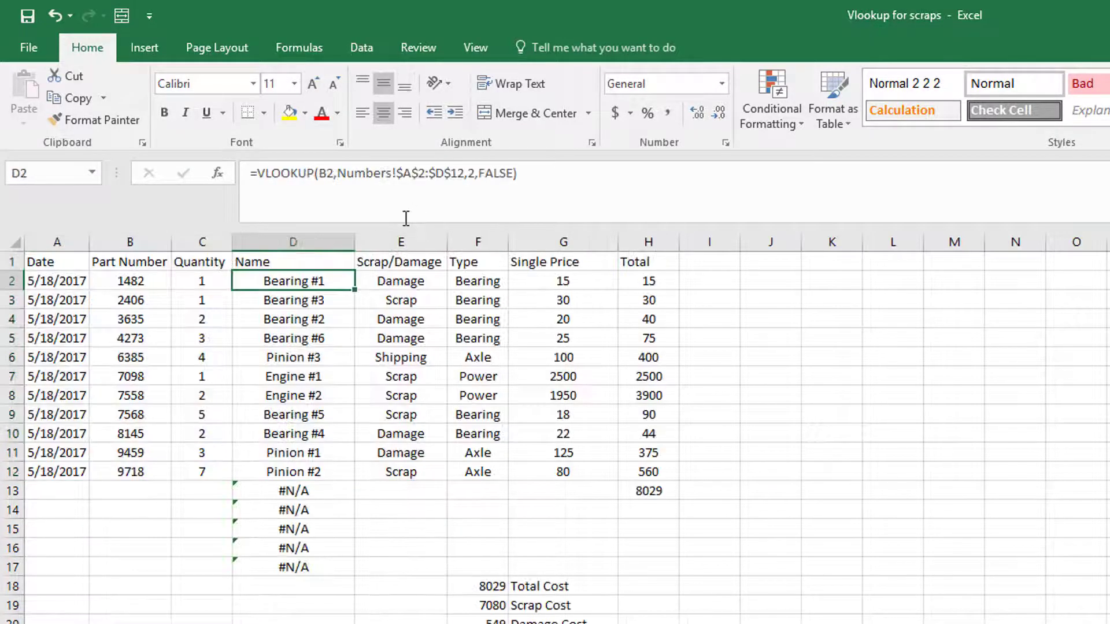
pyautogui.click(469, 179)
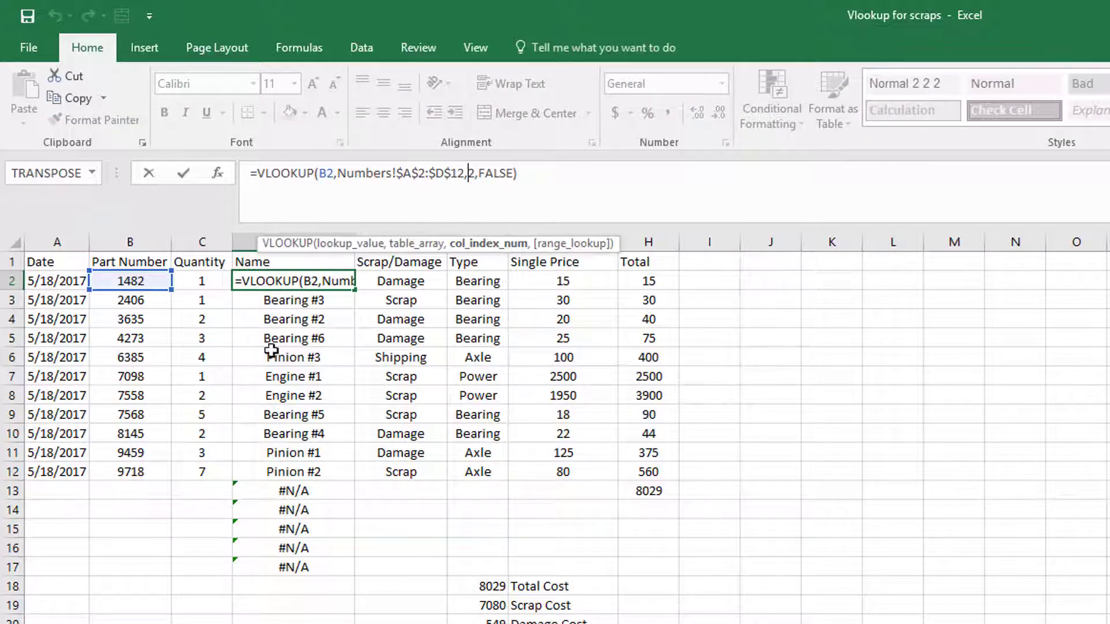
pyautogui.click(499, 169)
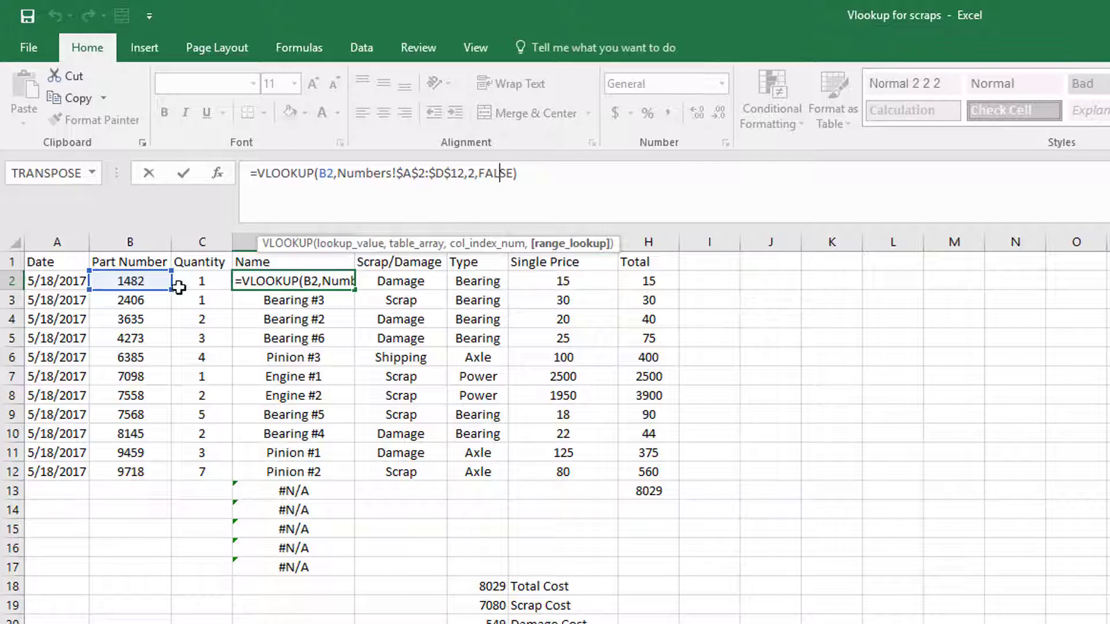
pyautogui.click(400, 490)
# Compare the Numbers table's part numbers and names with the scrap log's looked-up Name column
pyautogui.hotkey('ctrl', 'pagedown')
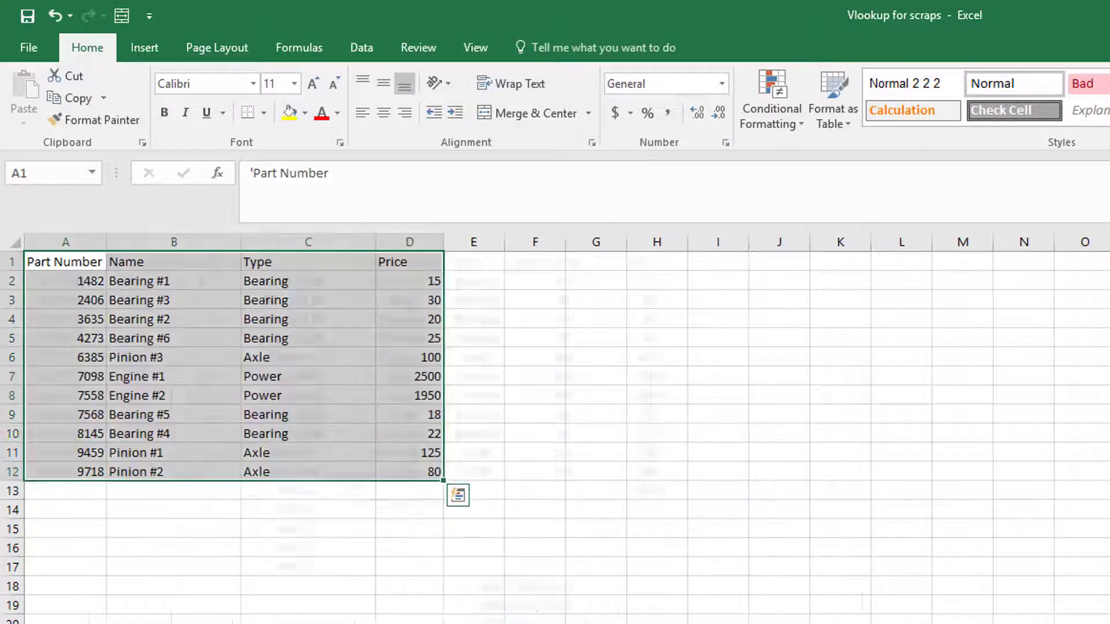
pyautogui.moveTo(91, 281); pyautogui.dragTo(50, 474)
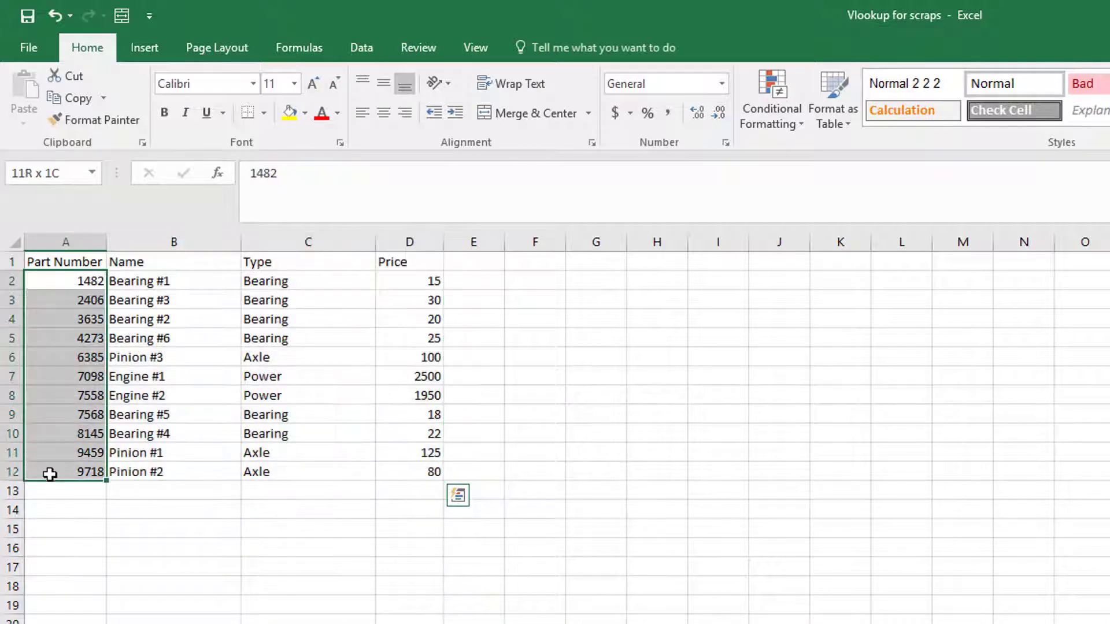
pyautogui.moveTo(183, 281); pyautogui.dragTo(171, 472)
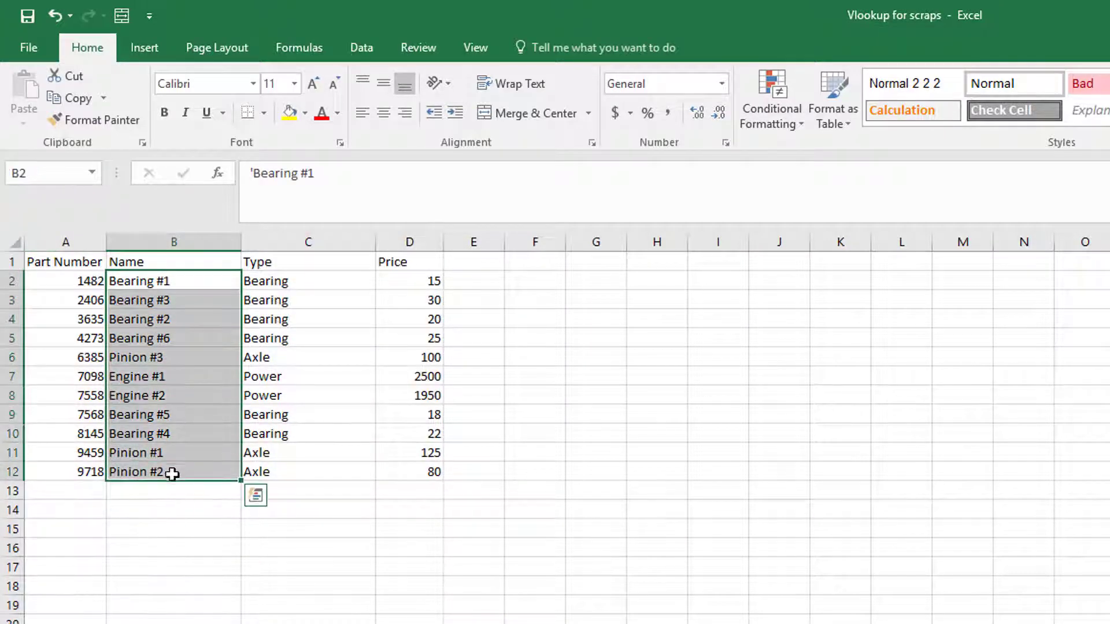
pyautogui.hotkey('ctrl', 'pageup')
pyautogui.moveTo(297, 281); pyautogui.dragTo(287, 471)
# Highlight the Scrap/Damage column entries and the cost summary block below the table
pyautogui.click(429, 284)
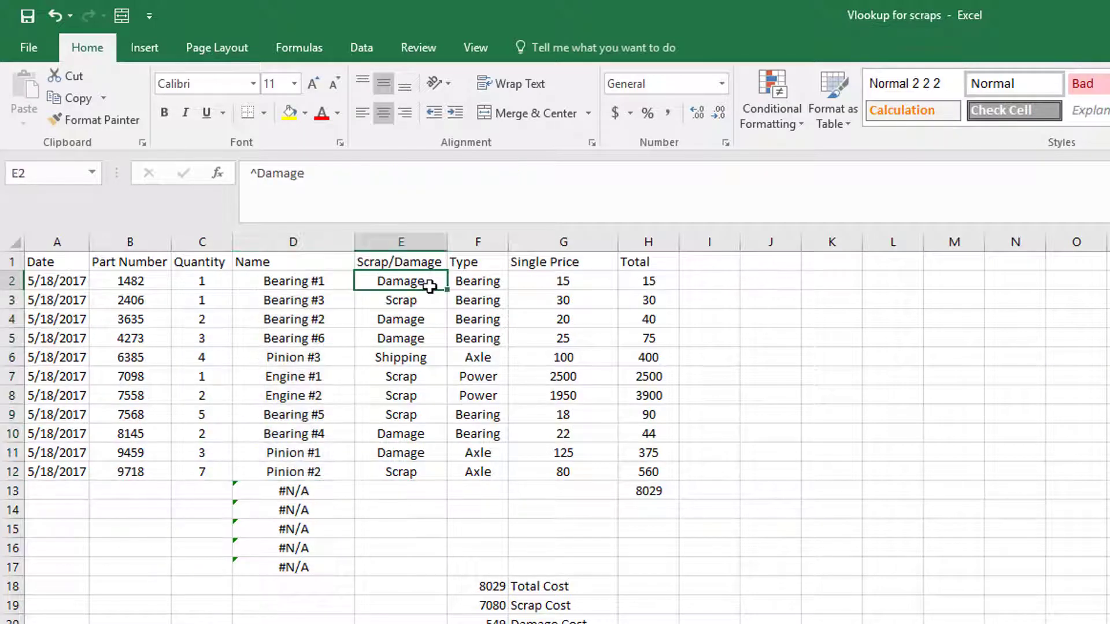
pyautogui.moveTo(405, 287); pyautogui.dragTo(402, 469)
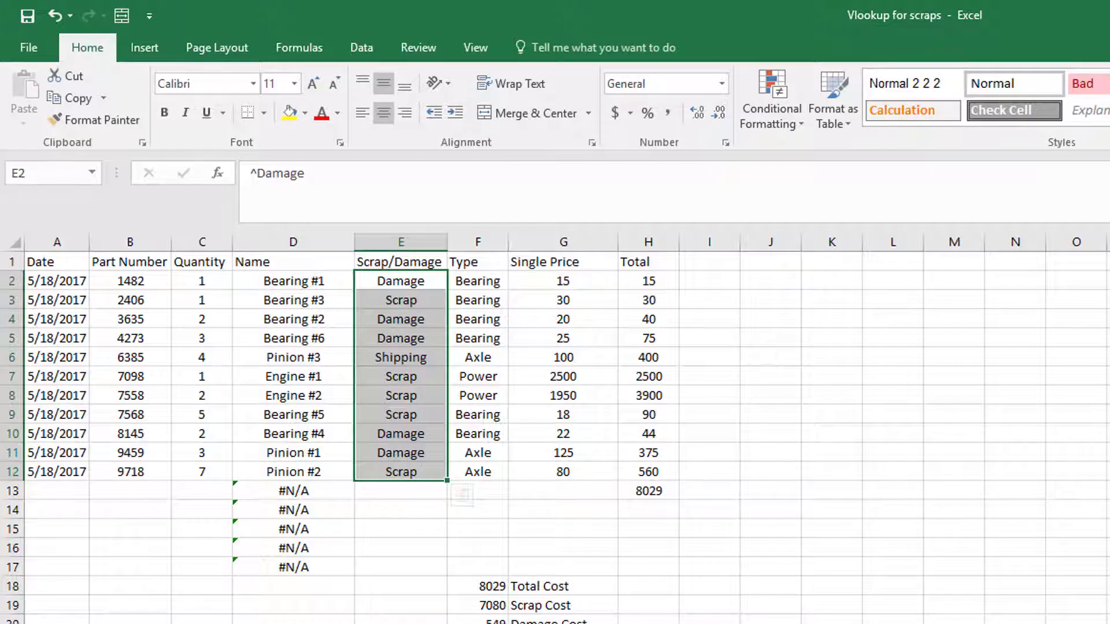
pyautogui.moveTo(399, 567); pyautogui.dragTo(734, 622)
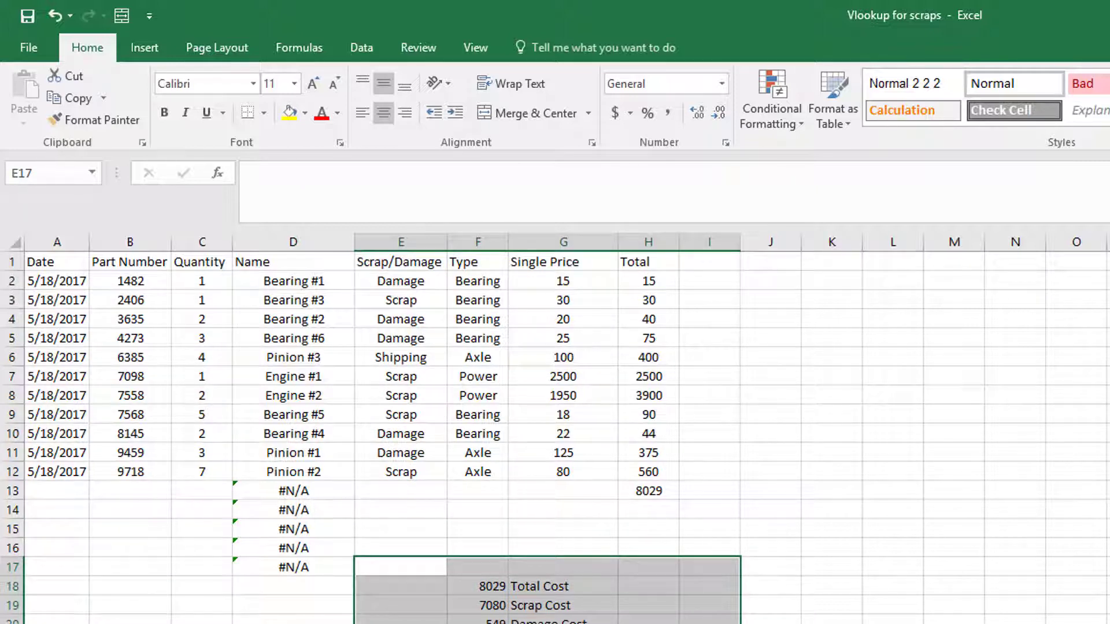
# Match the Type lookup results to the Numbers sheet's Type column and part numbers
pyautogui.moveTo(472, 280); pyautogui.dragTo(492, 471)
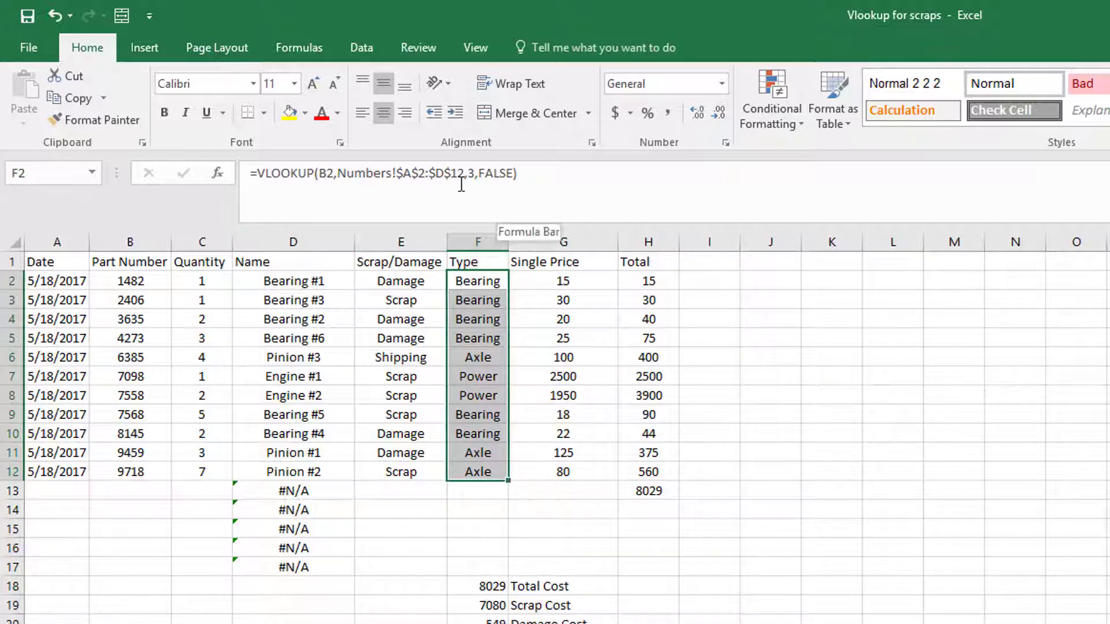
pyautogui.hotkey('ctrl', 'pagedown')
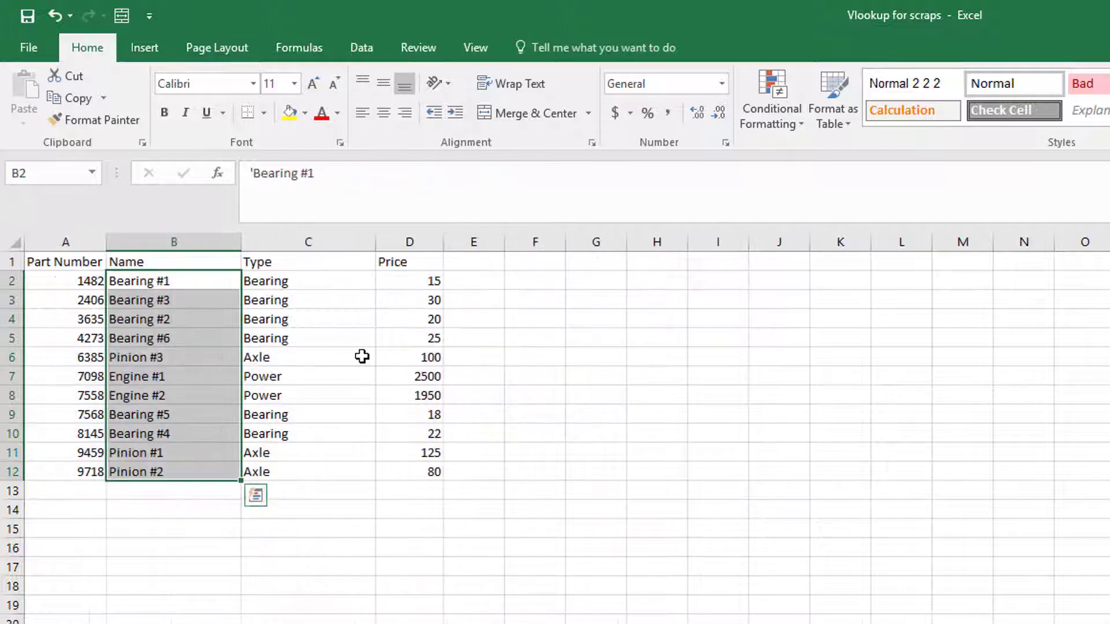
pyautogui.moveTo(283, 280); pyautogui.dragTo(300, 460)
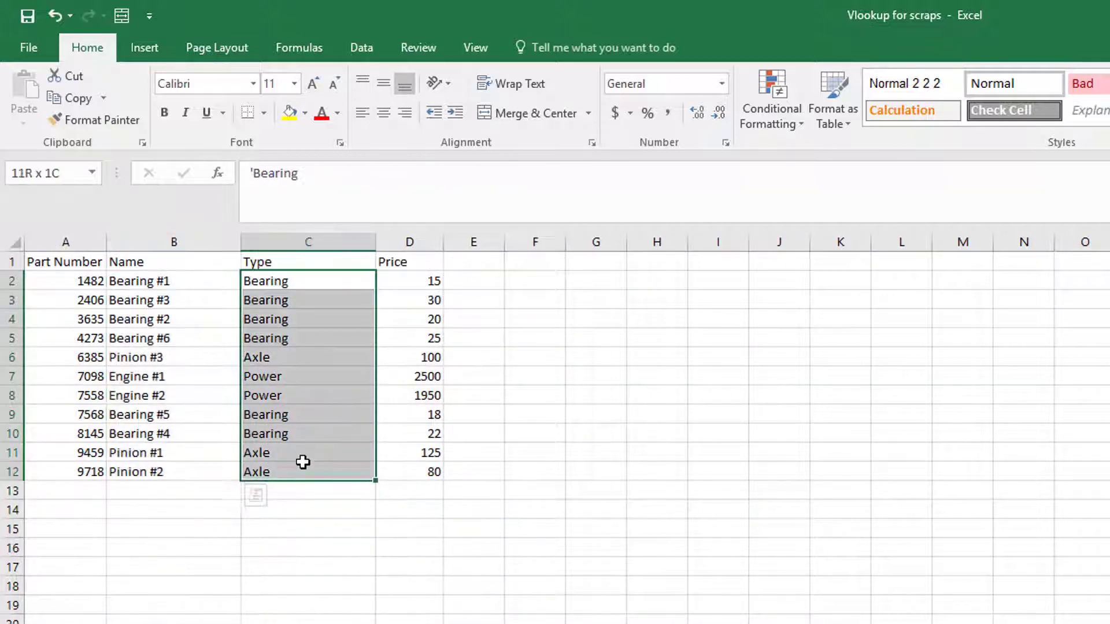
pyautogui.moveTo(86, 277); pyautogui.dragTo(75, 470)
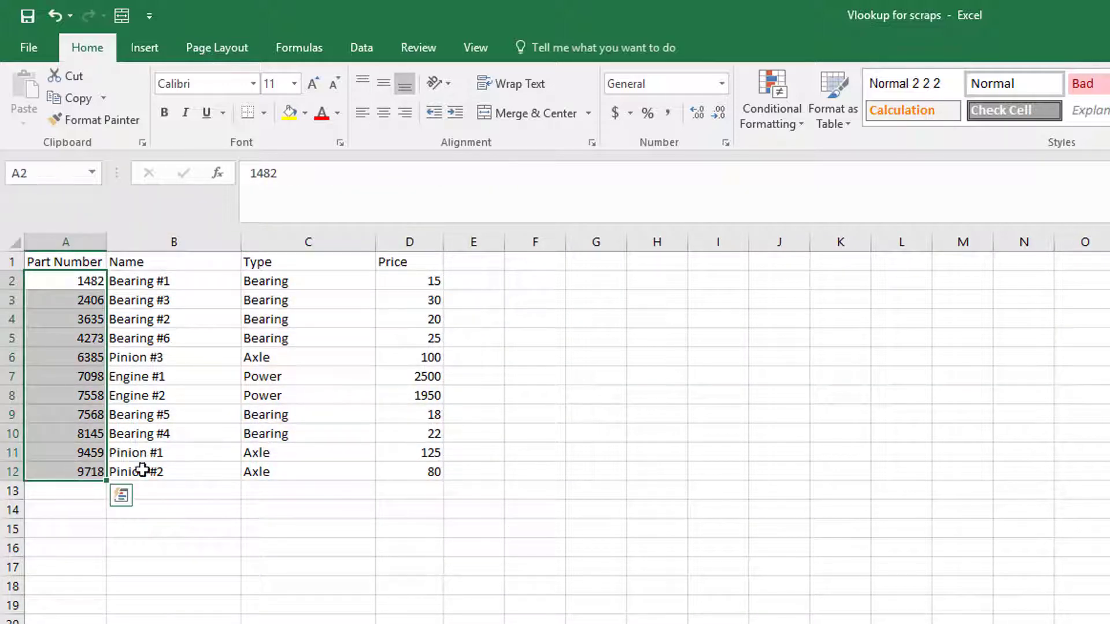
# Check G2's price VLOOKUP against the Numbers sheet's Price column, then go back to the scrap log
pyautogui.hotkey('ctrl', 'pageup')
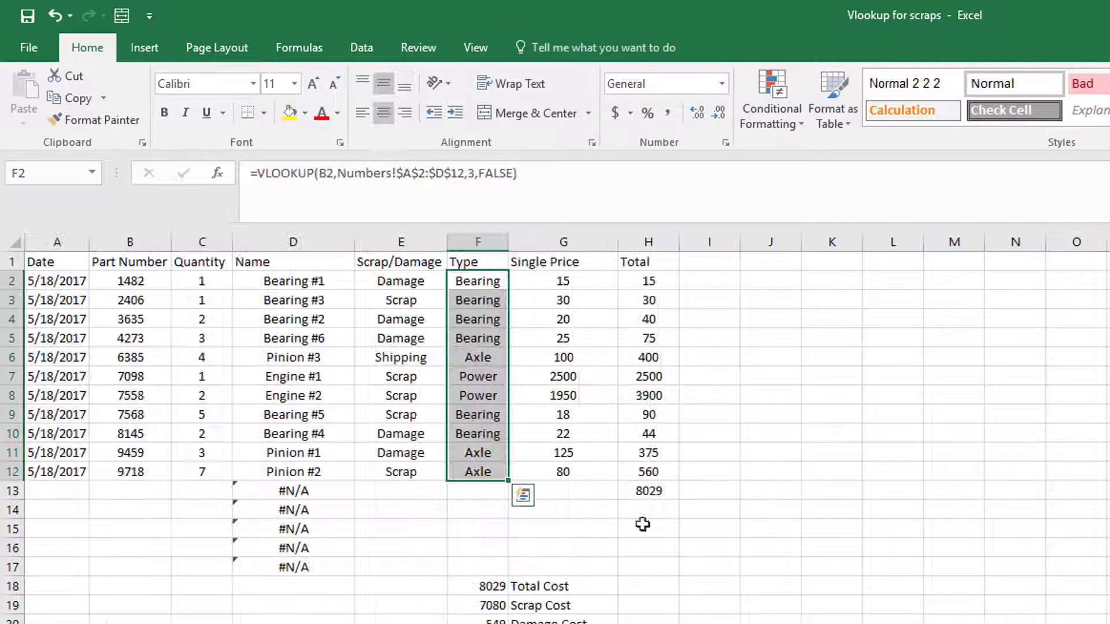
pyautogui.moveTo(543, 267); pyautogui.dragTo(532, 469)
pyautogui.click(562, 279)
pyautogui.doubleClick(563, 280)
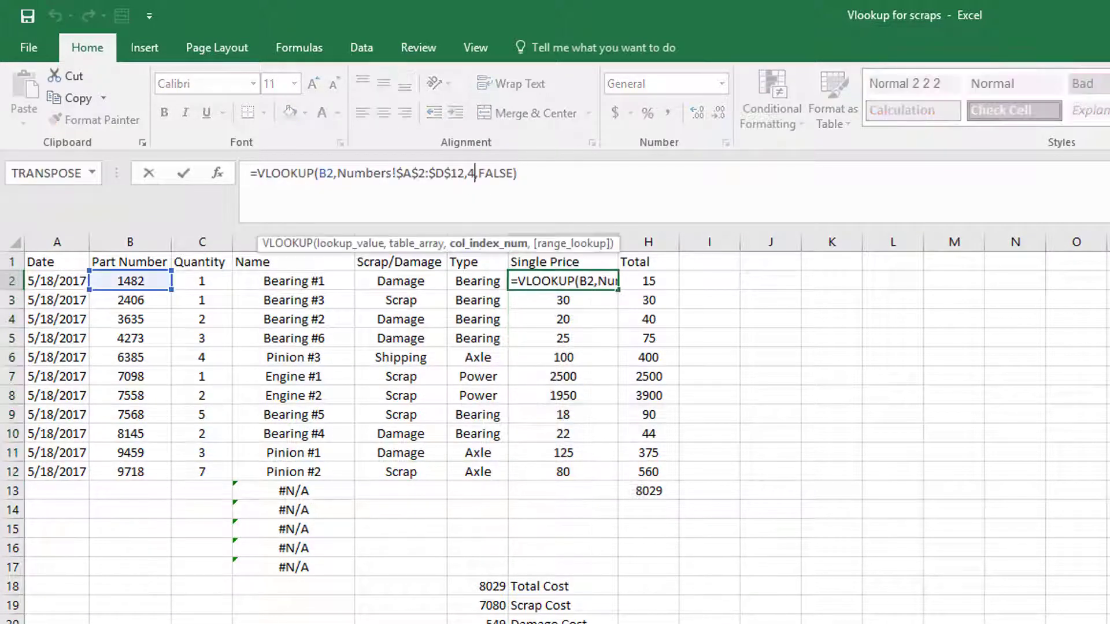
pyautogui.press('Escape')
pyautogui.hotkey('ctrl', 'pagedown')
pyautogui.moveTo(427, 281); pyautogui.dragTo(431, 508)
pyautogui.hotkey('ctrl', 'pageup')
pyautogui.click(809, 416)
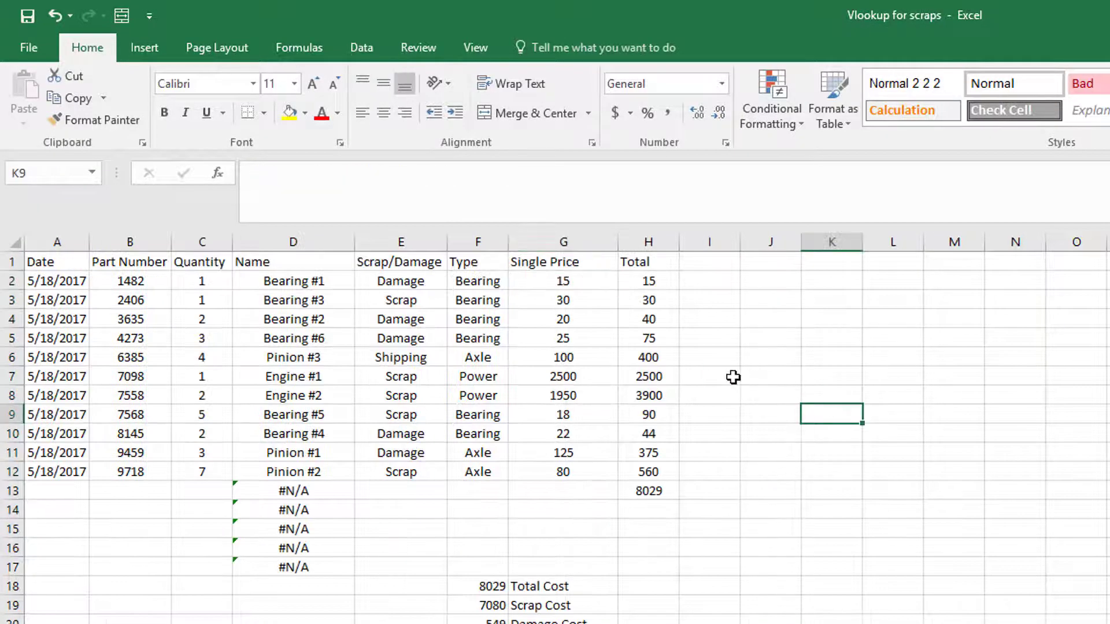
pyautogui.click(658, 282)
pyautogui.click(561, 282)
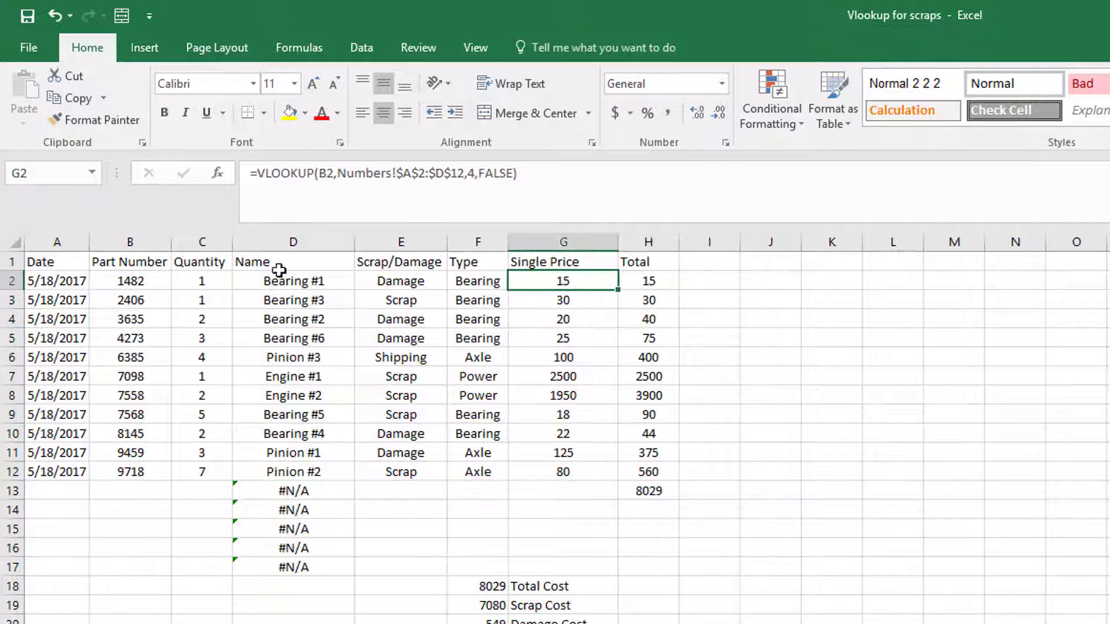
pyautogui.click(198, 280)
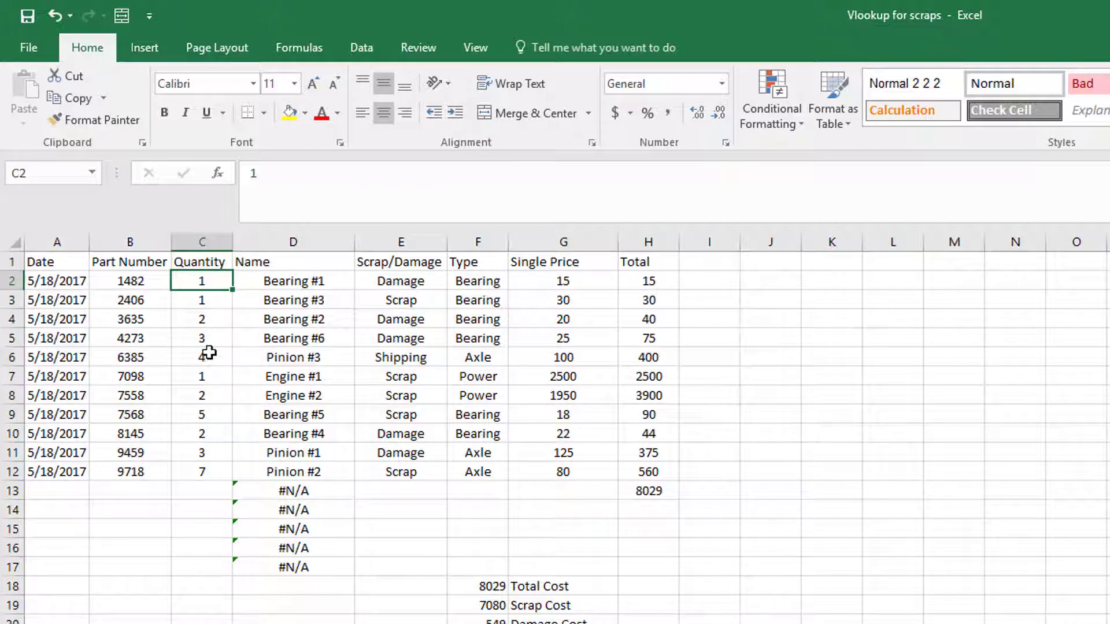
pyautogui.click(581, 357)
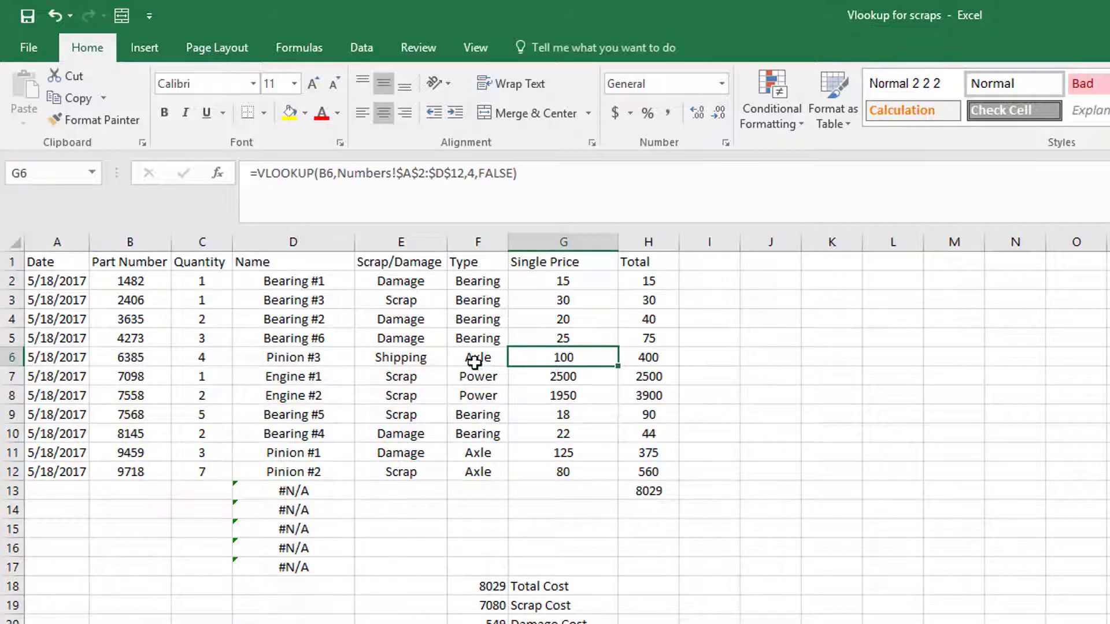
pyautogui.click(192, 359)
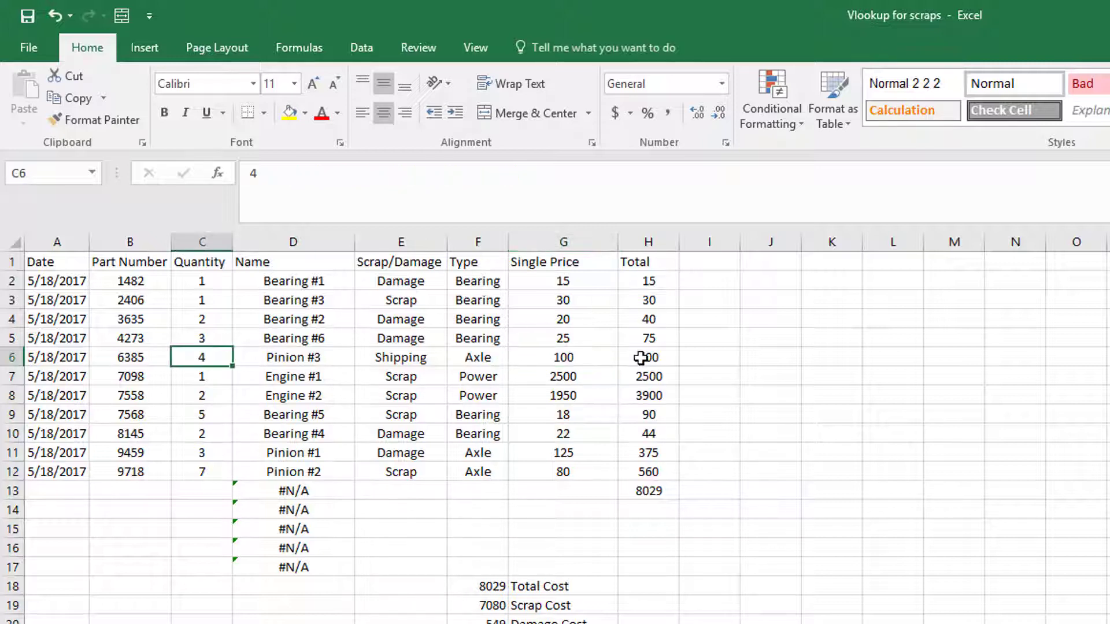
pyautogui.click(643, 360)
pyautogui.click(664, 492)
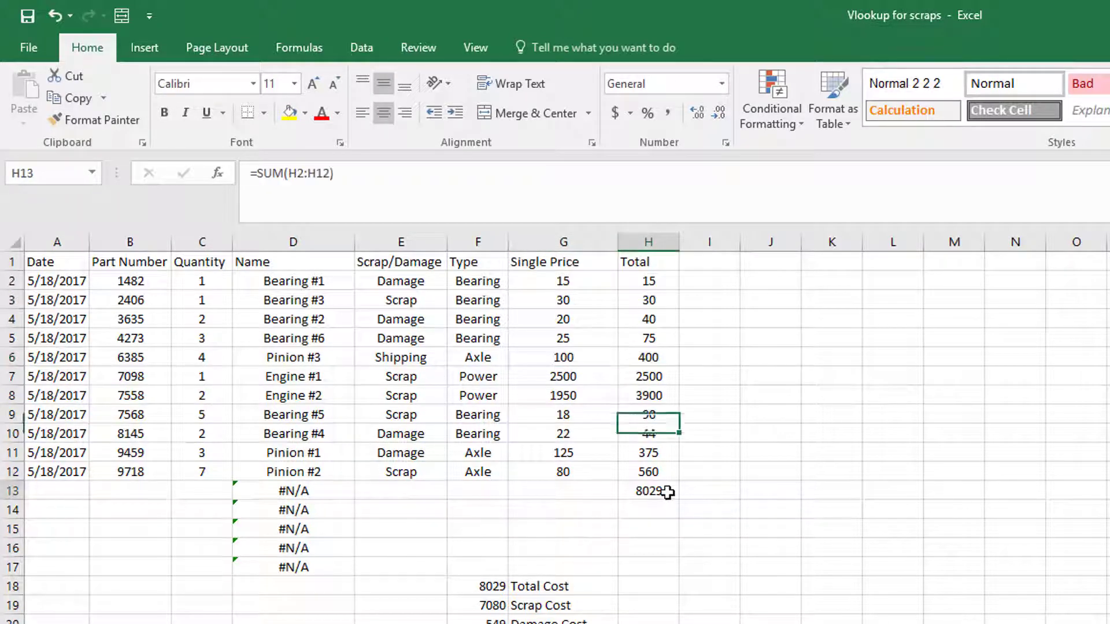
pyautogui.click(490, 495)
pyautogui.moveTo(525, 500); pyautogui.dragTo(723, 503)
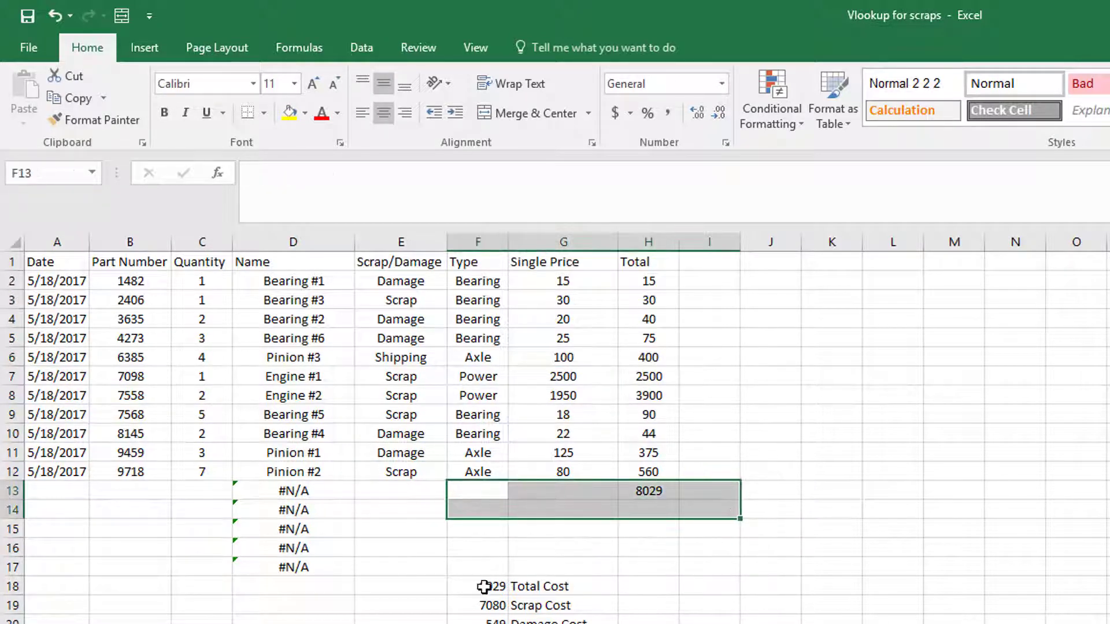
pyautogui.doubleClick(483, 586)
pyautogui.moveTo(484, 586); pyautogui.dragTo(597, 585)
pyautogui.press('Escape')
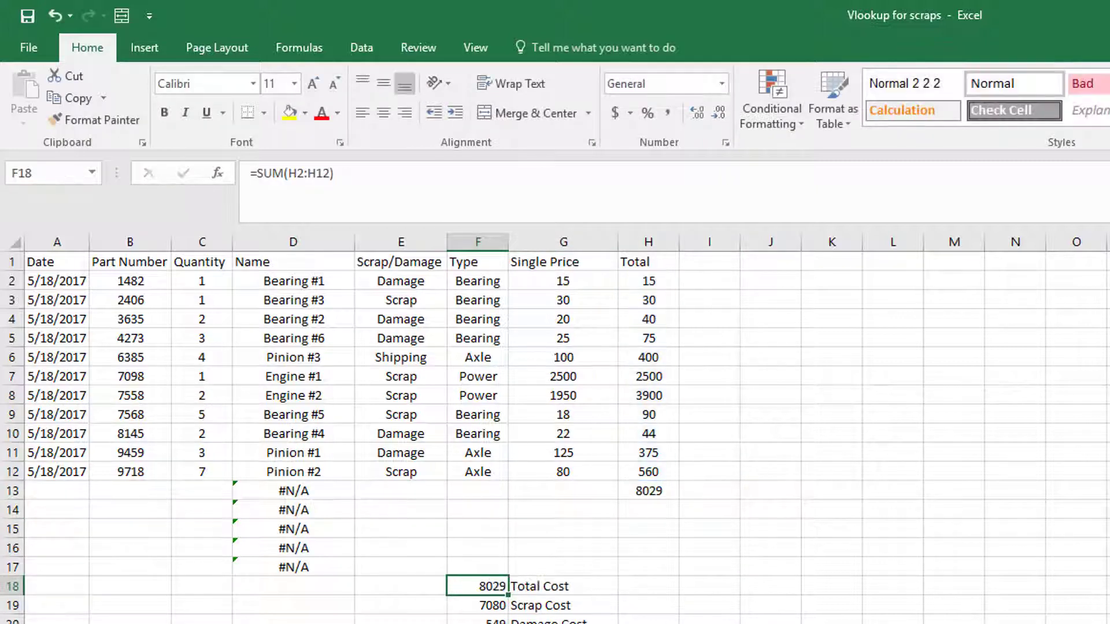
pyautogui.moveTo(414, 604); pyautogui.dragTo(724, 617)
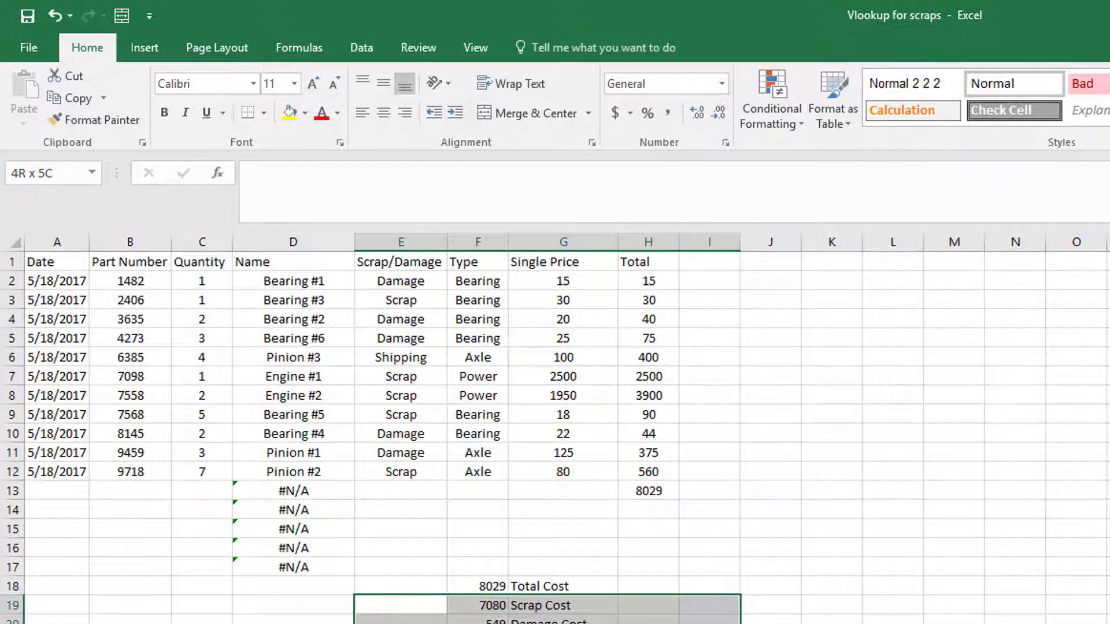
pyautogui.click(492, 508)
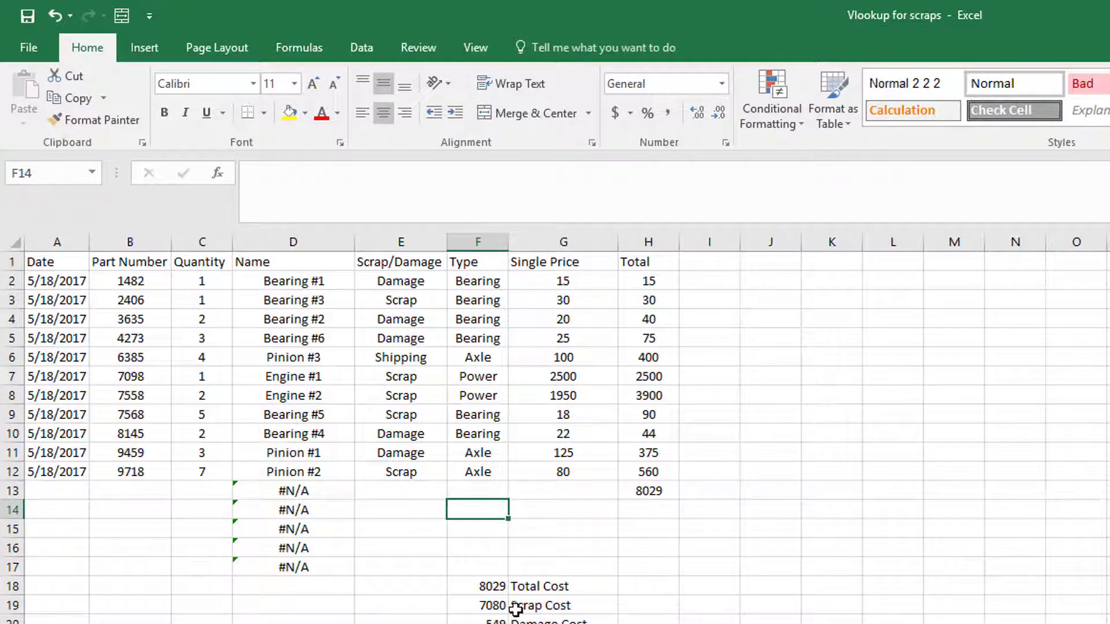
pyautogui.click(462, 605)
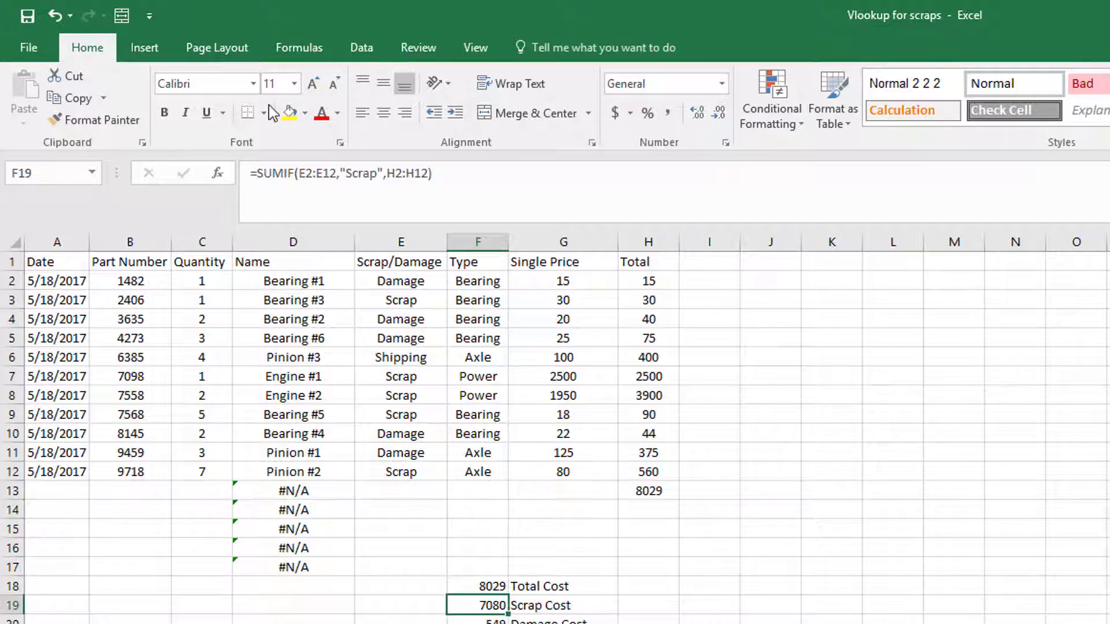
pyautogui.click(331, 168)
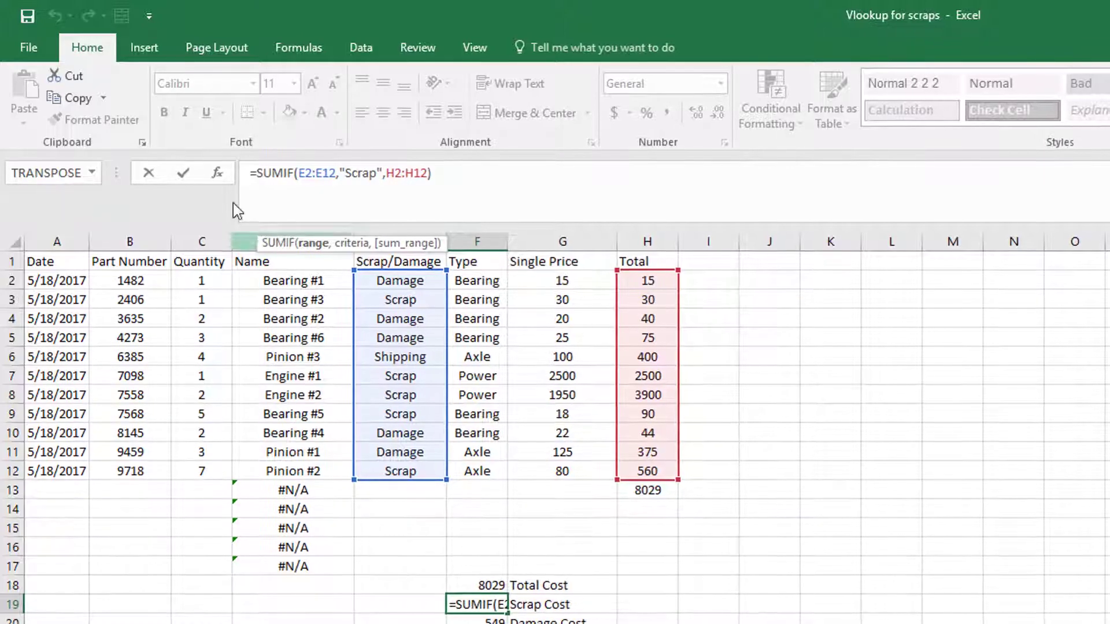
pyautogui.press('Right')
pyautogui.press('Right')
pyautogui.press('Right')
pyautogui.press('Right')
pyautogui.press('Right')
pyautogui.press('Right')
pyautogui.press('Right')
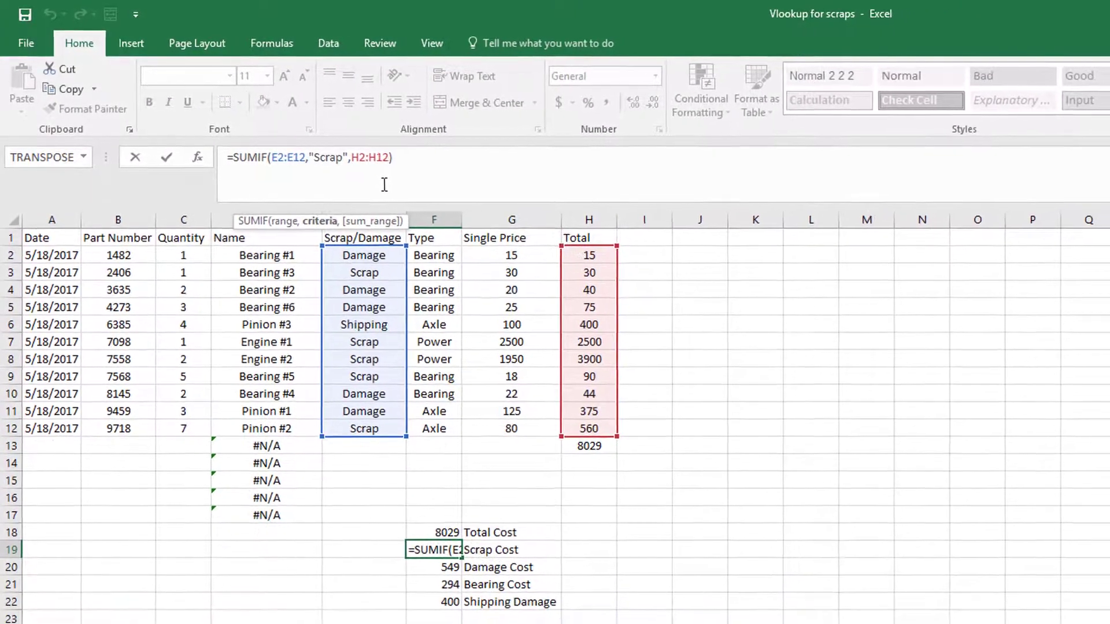
pyautogui.press('Right')
pyautogui.press('Right')
pyautogui.press('Right')
pyautogui.press('Right')
pyautogui.press('Right')
pyautogui.press('Right')
pyautogui.press('Right')
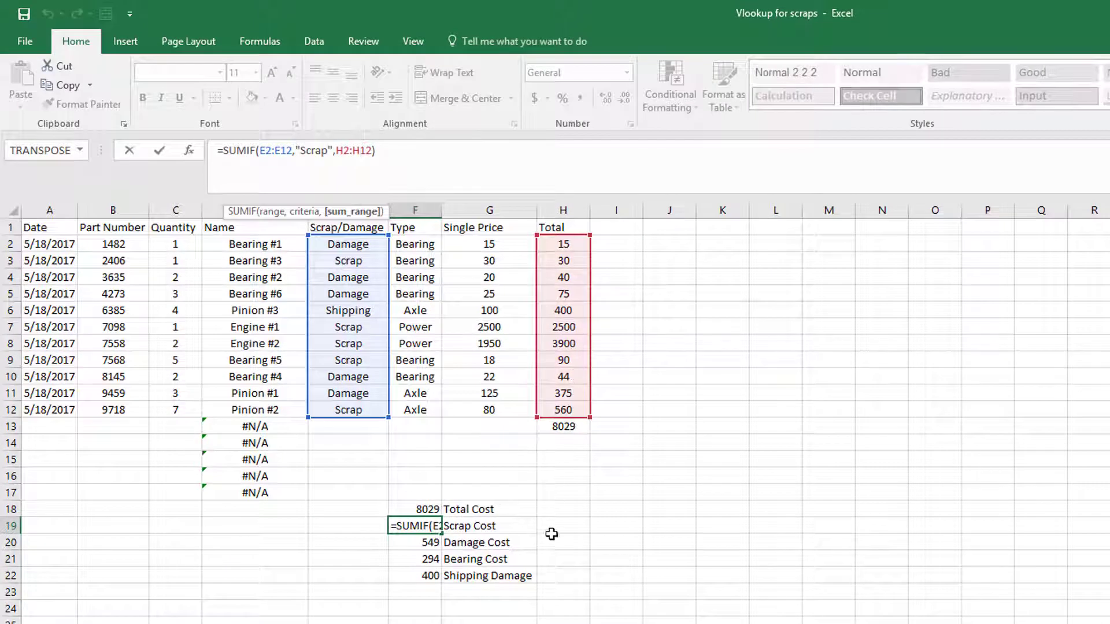
pyautogui.hotkey('ctrl', 'Return')
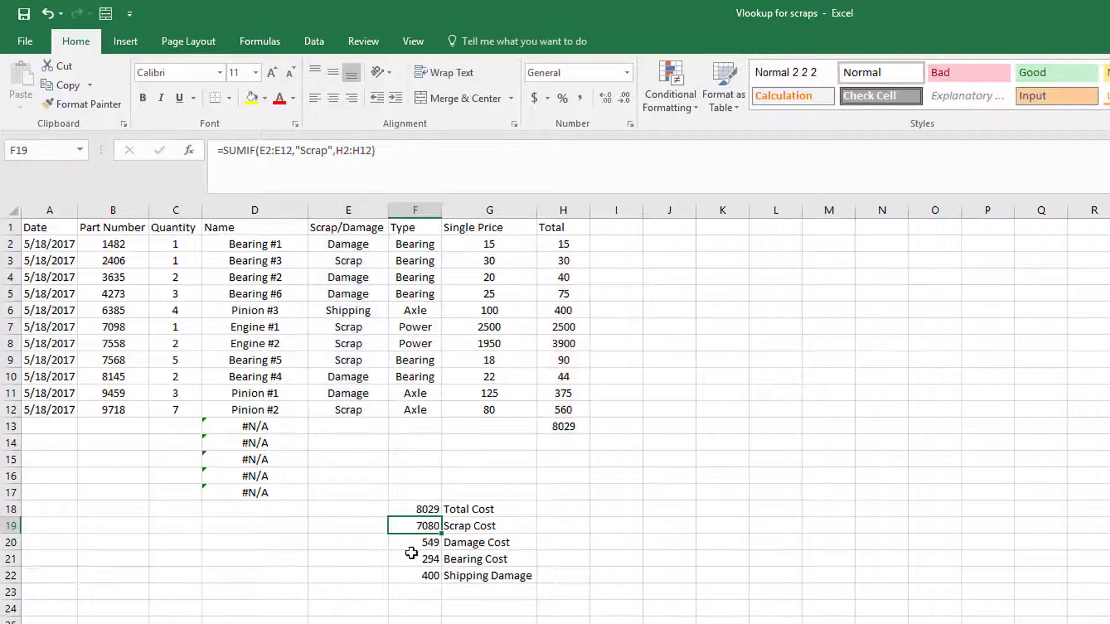
pyautogui.click(435, 541)
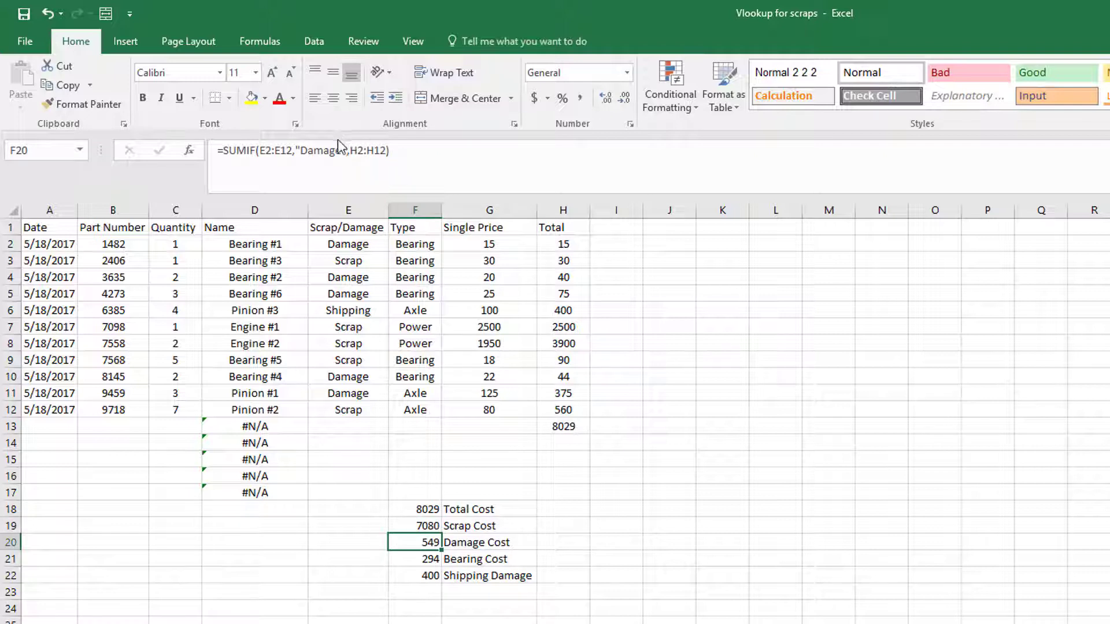
pyautogui.click(342, 173)
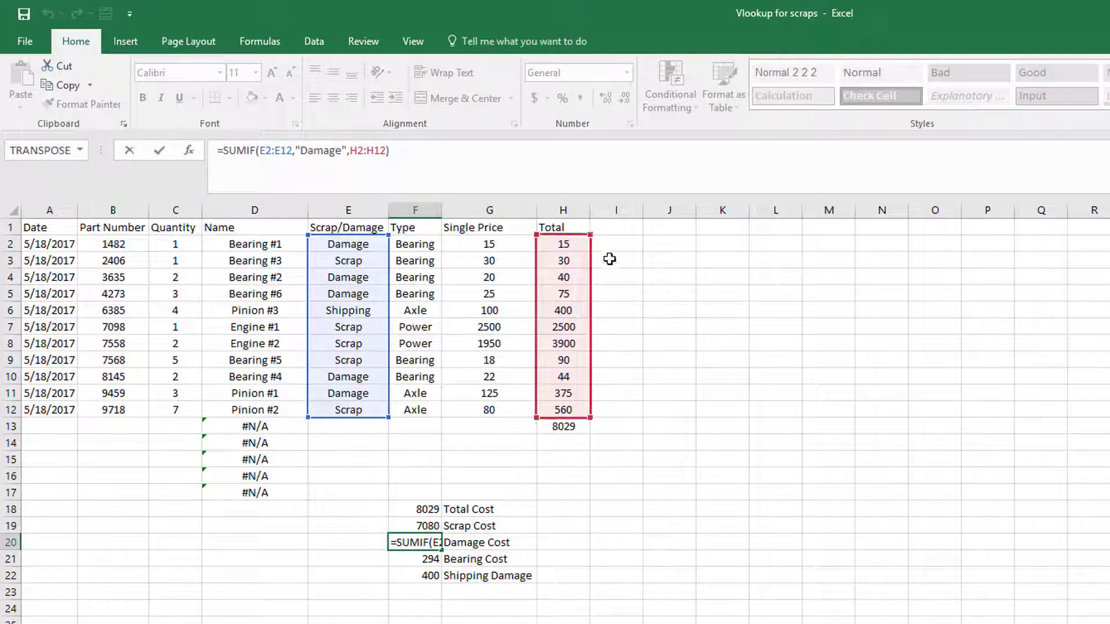
pyautogui.click(424, 556)
pyautogui.press('Escape')
pyautogui.click(424, 556)
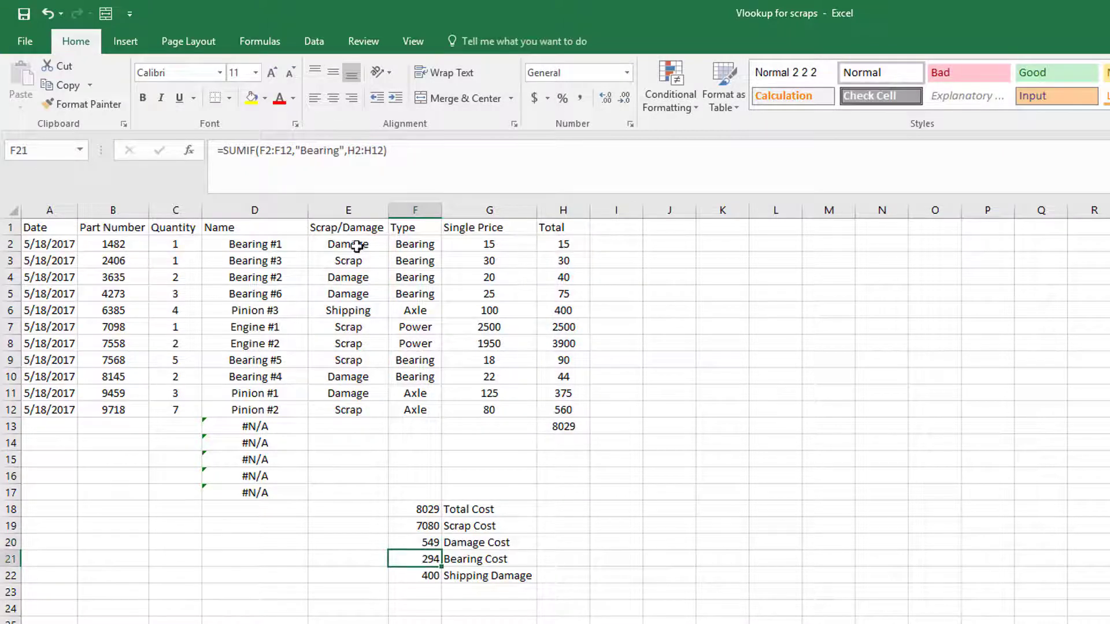
pyautogui.click(336, 151)
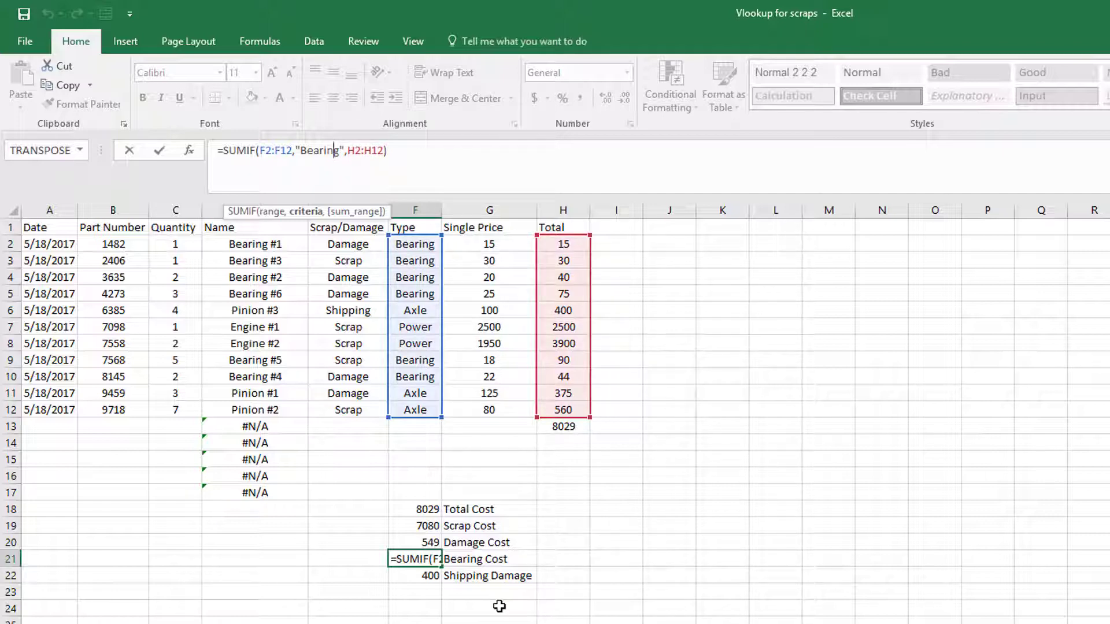
pyautogui.press('Return')
pyautogui.click(415, 551)
pyautogui.click(415, 572)
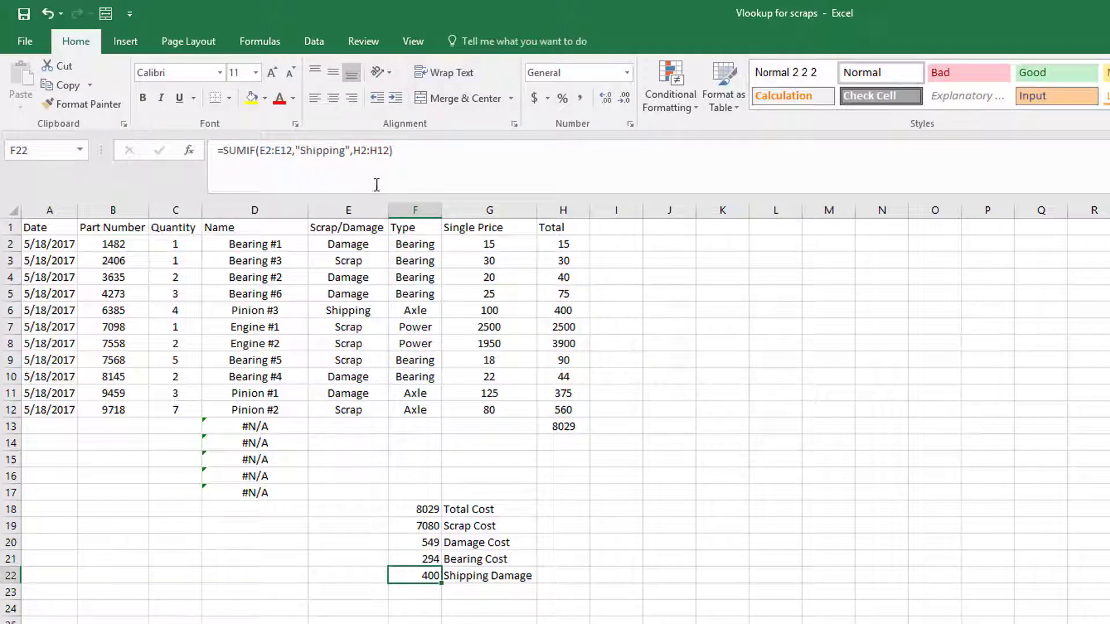
pyautogui.click(375, 151)
pyautogui.click(681, 523)
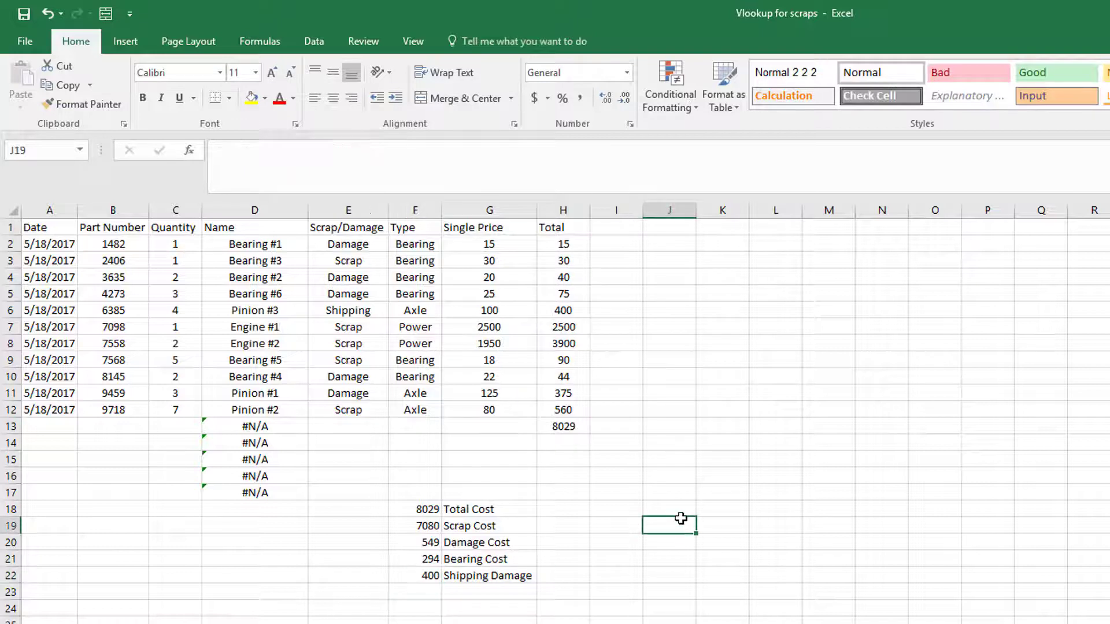